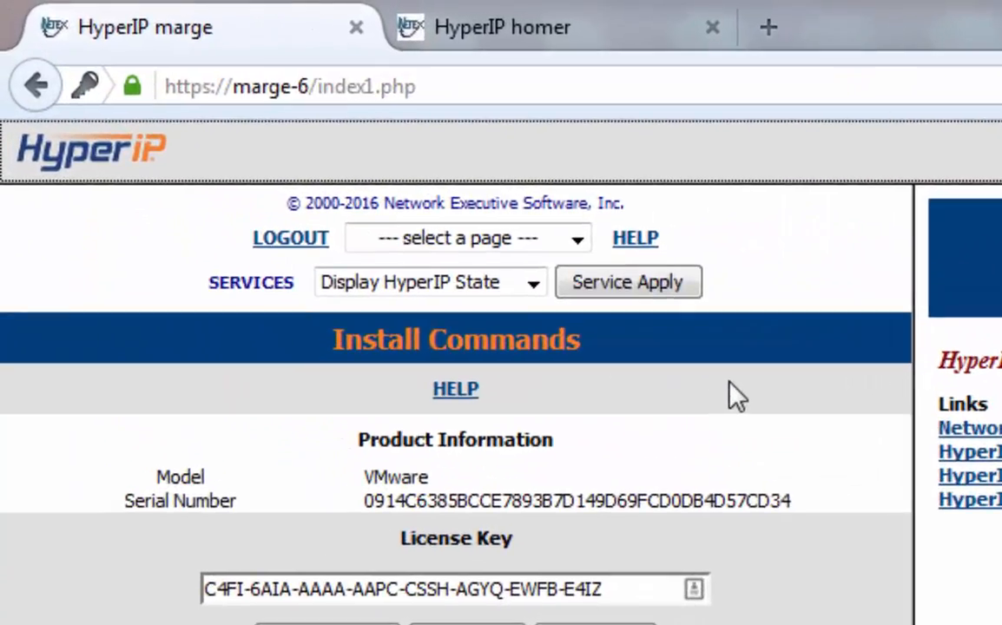
Step: Open the System Configuration page and set the host's Name Resolver to 10.1.6.50
{"action": "left_click", "coordinate": [576, 243]}
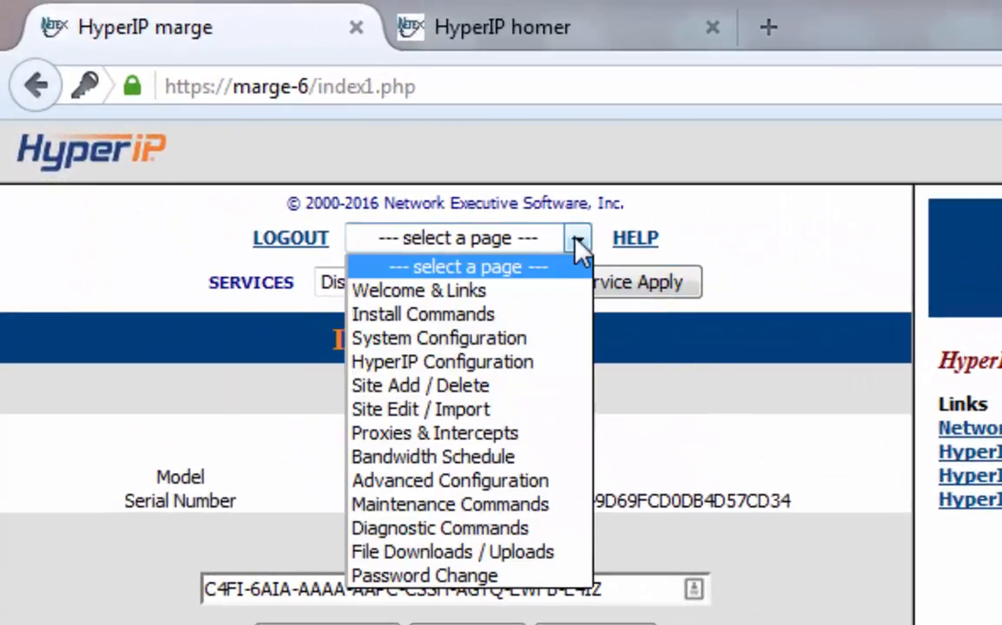
{"action": "left_click", "coordinate": [509, 337]}
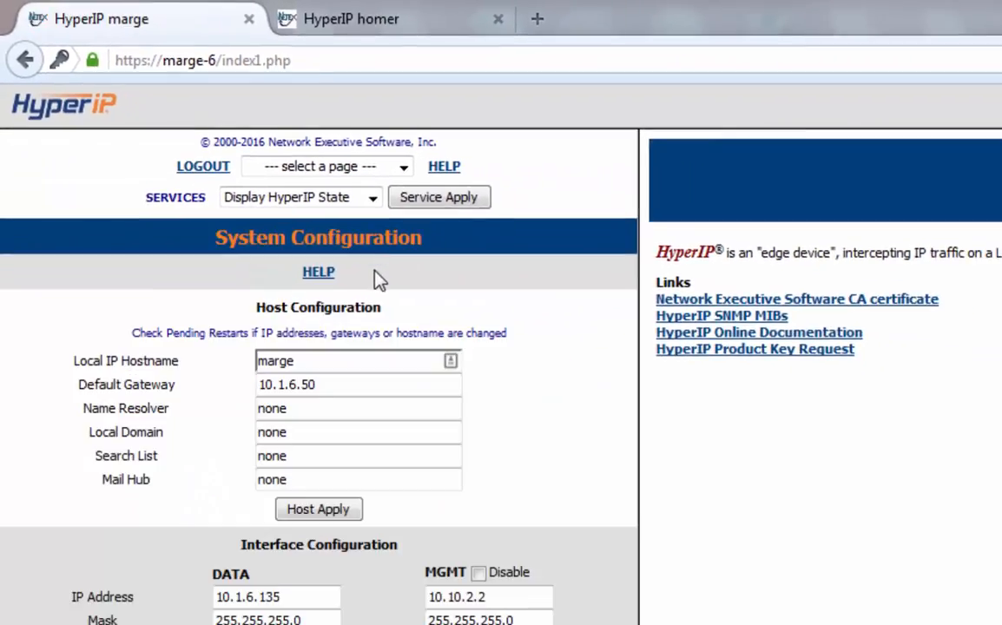
{"action": "left_click_drag", "start_coordinate": [310, 407], "coordinate": [197, 417]}
{"action": "type", "text": "10.1."}
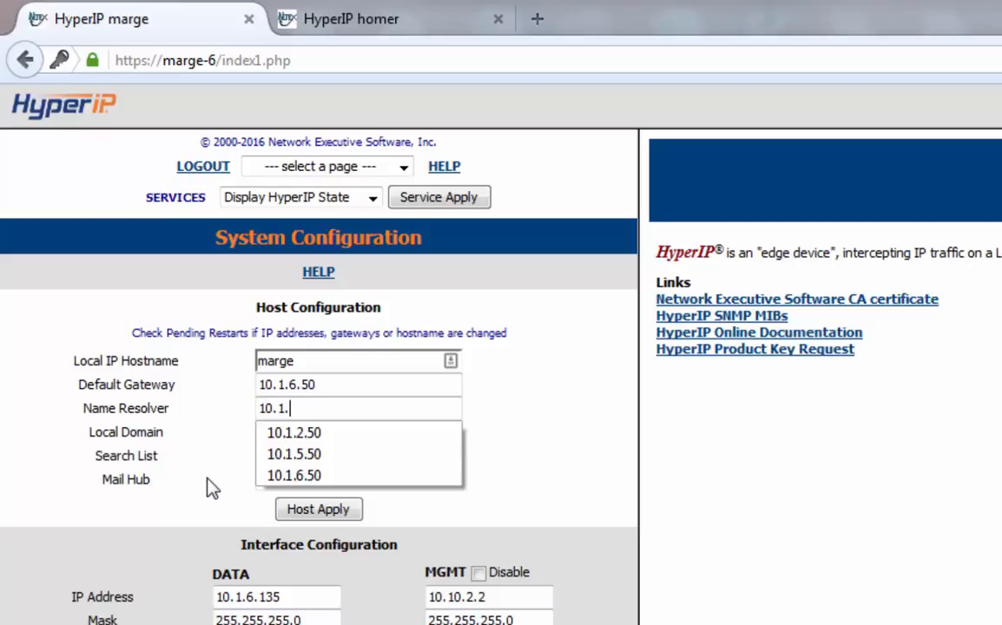
{"action": "type", "text": "6.50"}
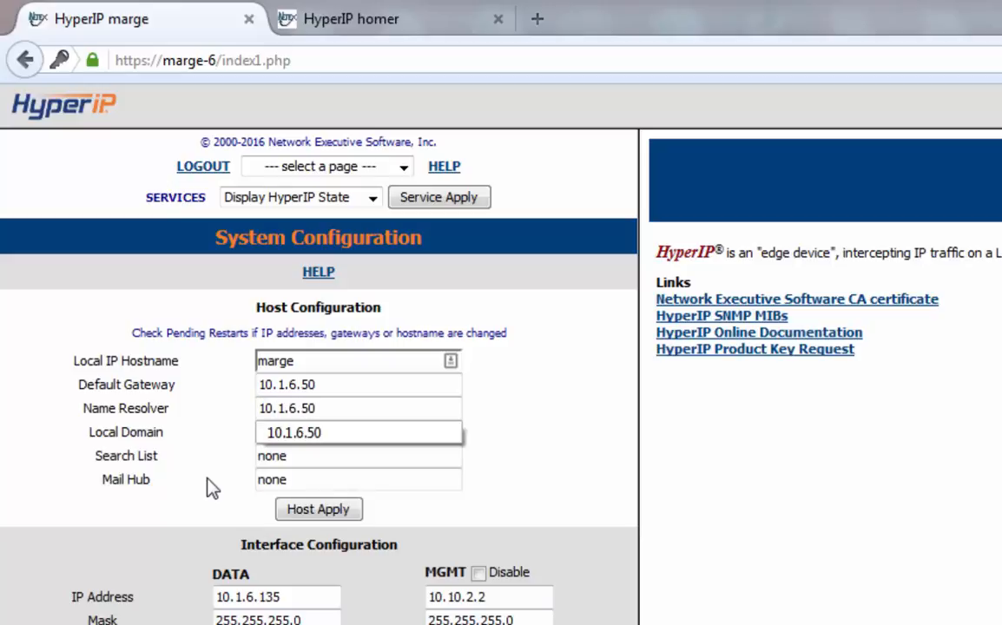
Step: Set the Local Domain to netexsw.com and apply the host configuration
{"action": "left_click", "coordinate": [207, 434]}
{"action": "left_click_drag", "start_coordinate": [300, 434], "coordinate": [209, 439]}
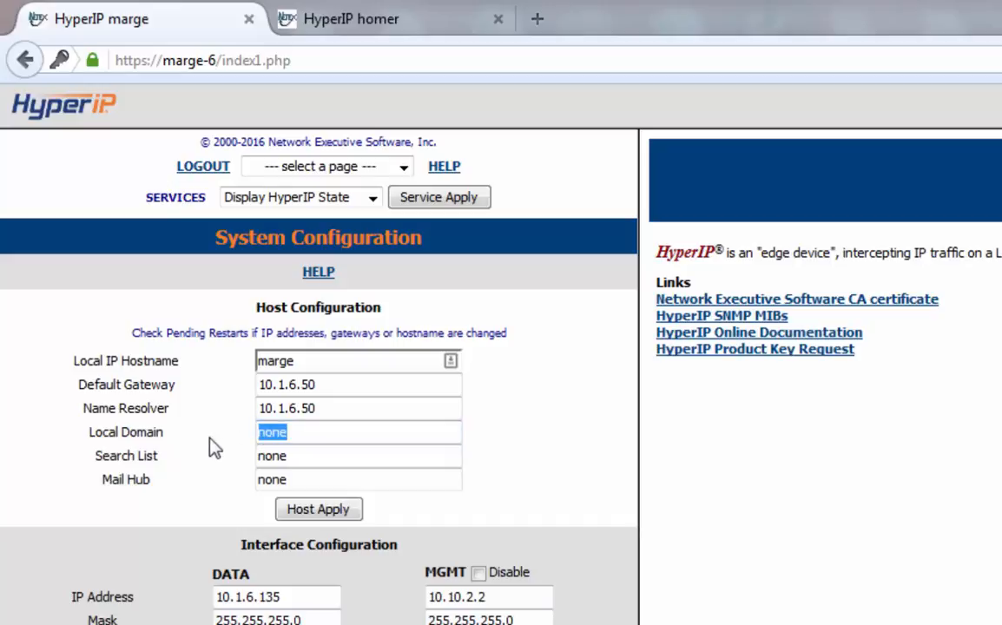
{"action": "type", "text": "netexsw"}
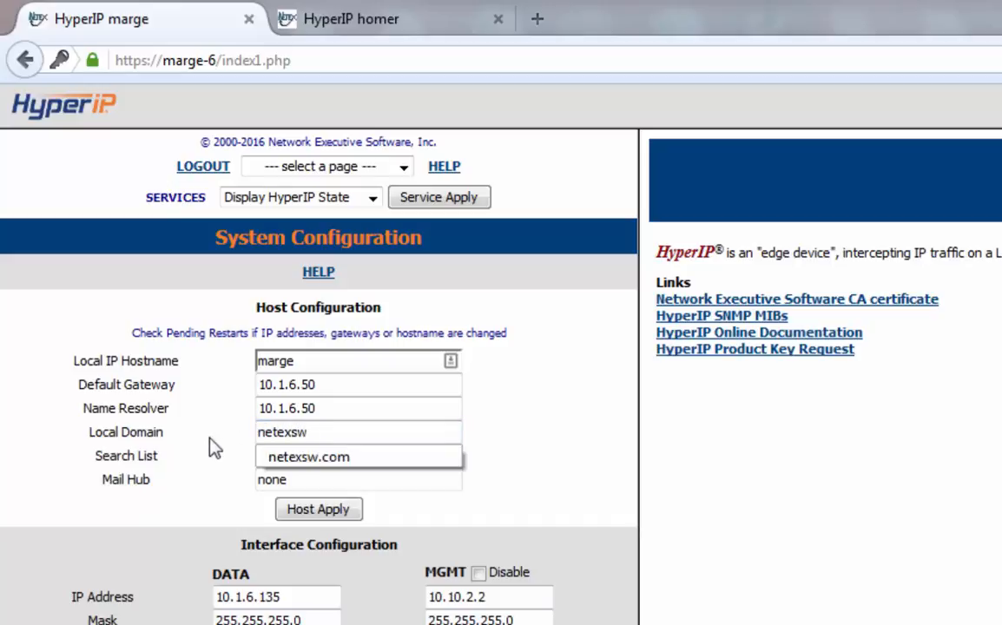
{"action": "type", "text": ".com"}
{"action": "left_click", "coordinate": [388, 507]}
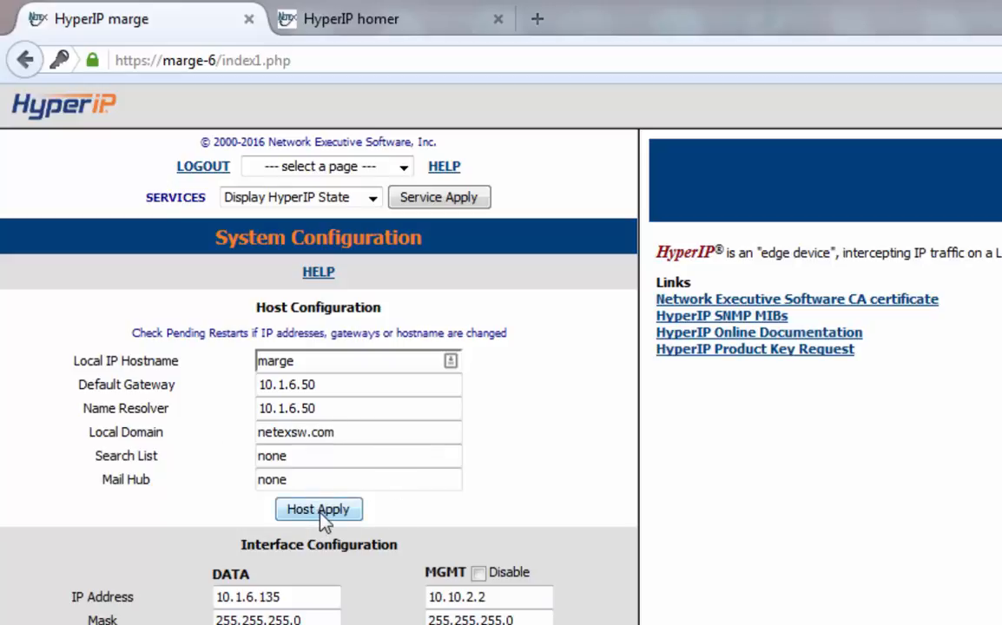
{"action": "left_click", "coordinate": [320, 510]}
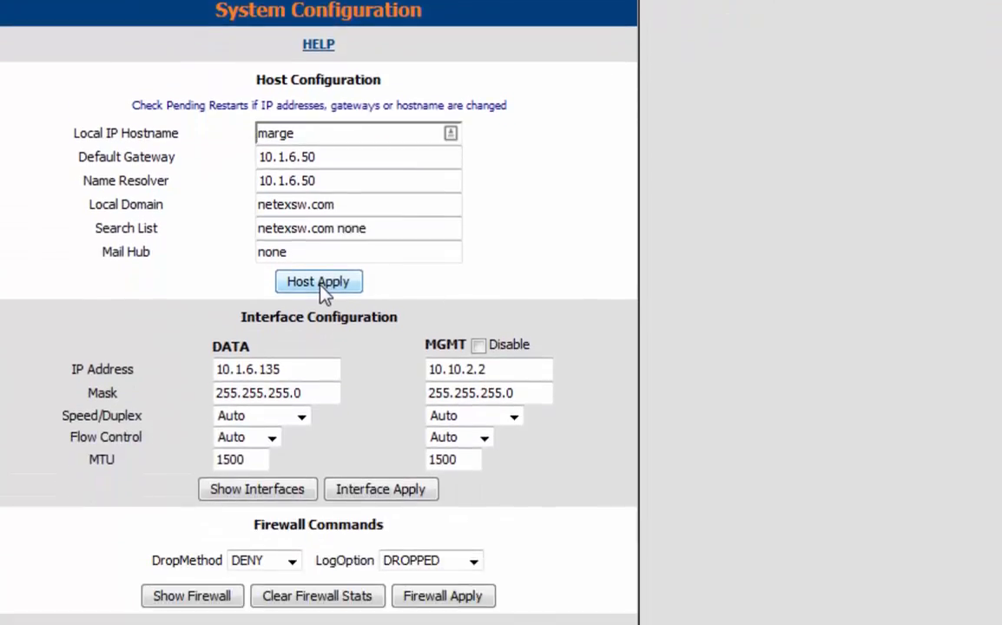
Step: Disable and apply the MGMT interface setting, and allow SSH on the data port in Access Control
{"action": "left_click", "coordinate": [478, 346]}
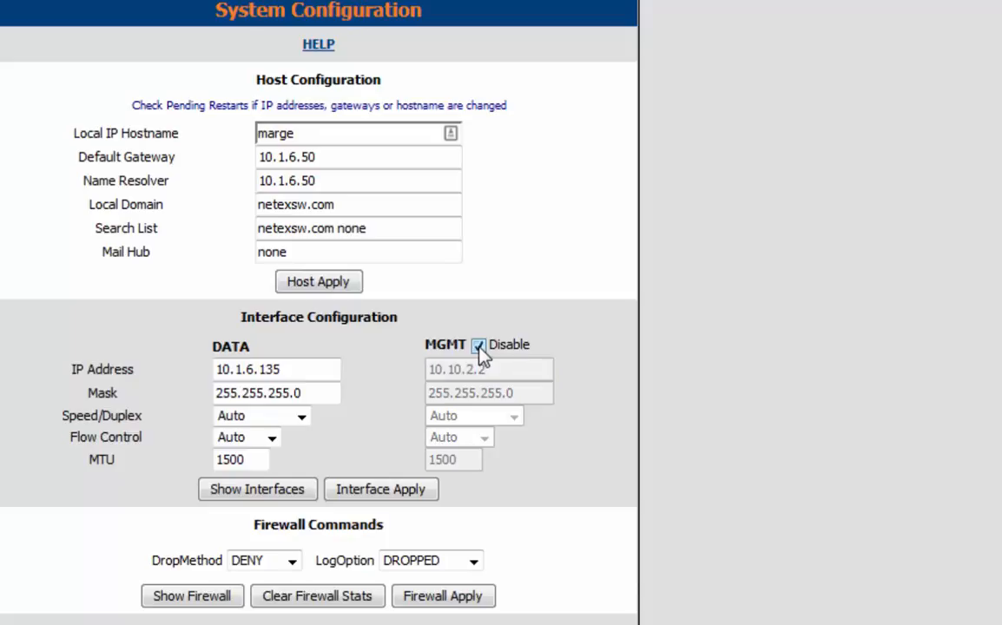
{"action": "left_click", "coordinate": [386, 490]}
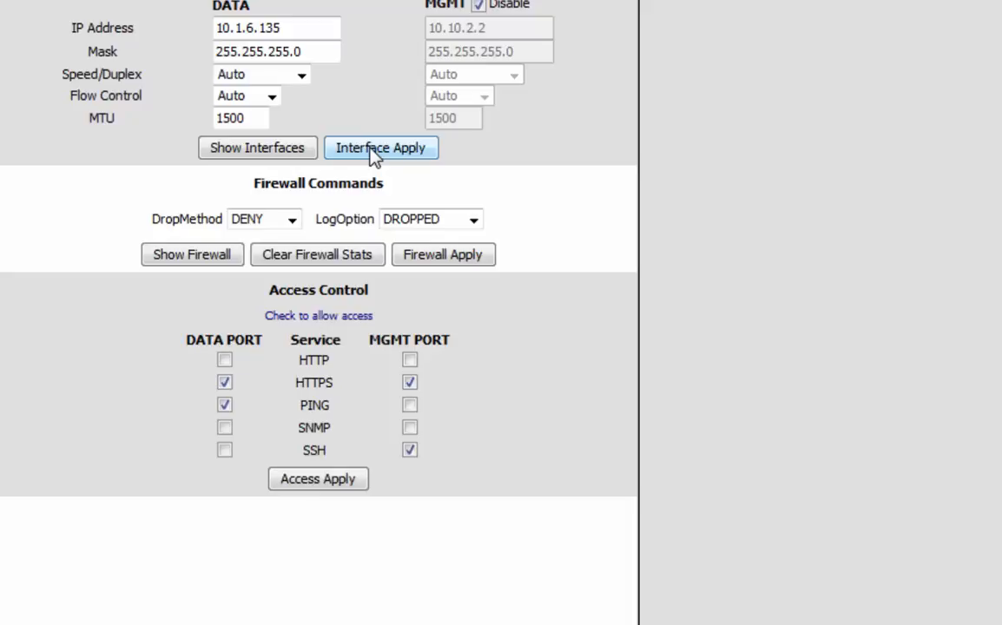
{"action": "left_click", "coordinate": [373, 149]}
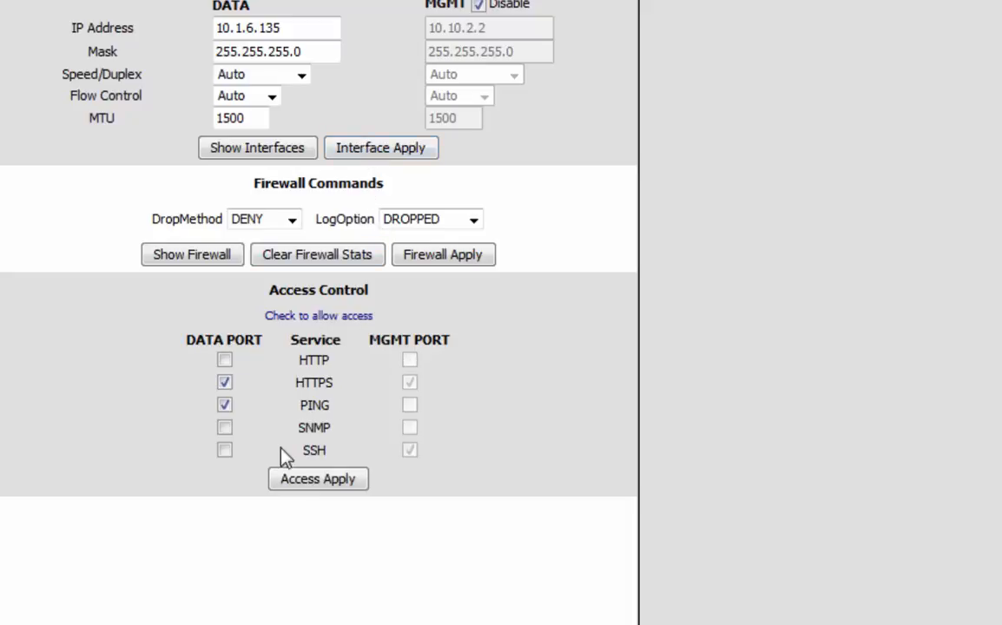
{"action": "left_click", "coordinate": [316, 482]}
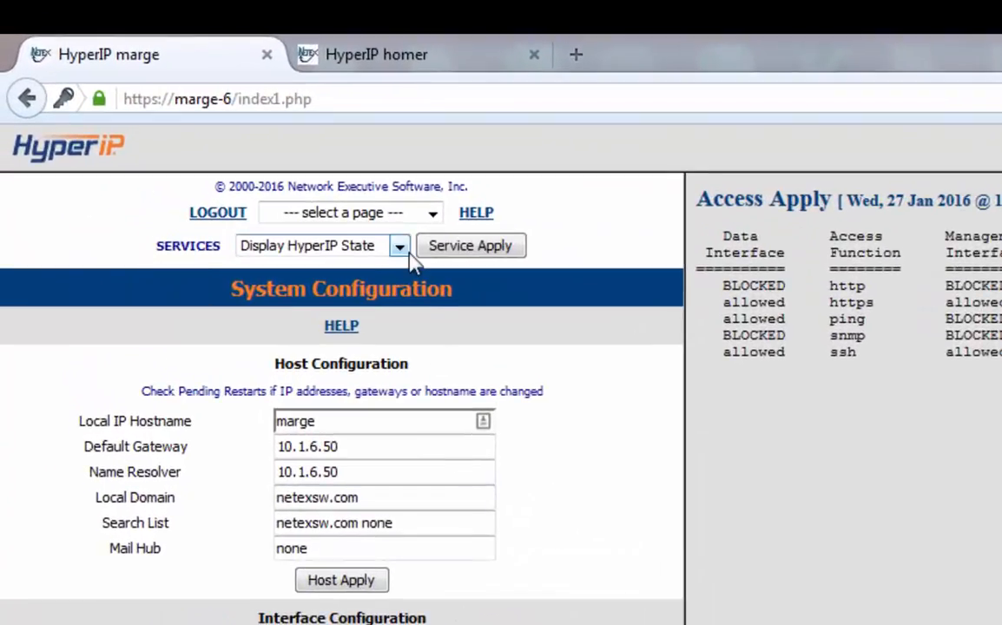
Step: Run the Show Pending Restarts service to check which restart the system changes require
{"action": "left_click", "coordinate": [403, 251]}
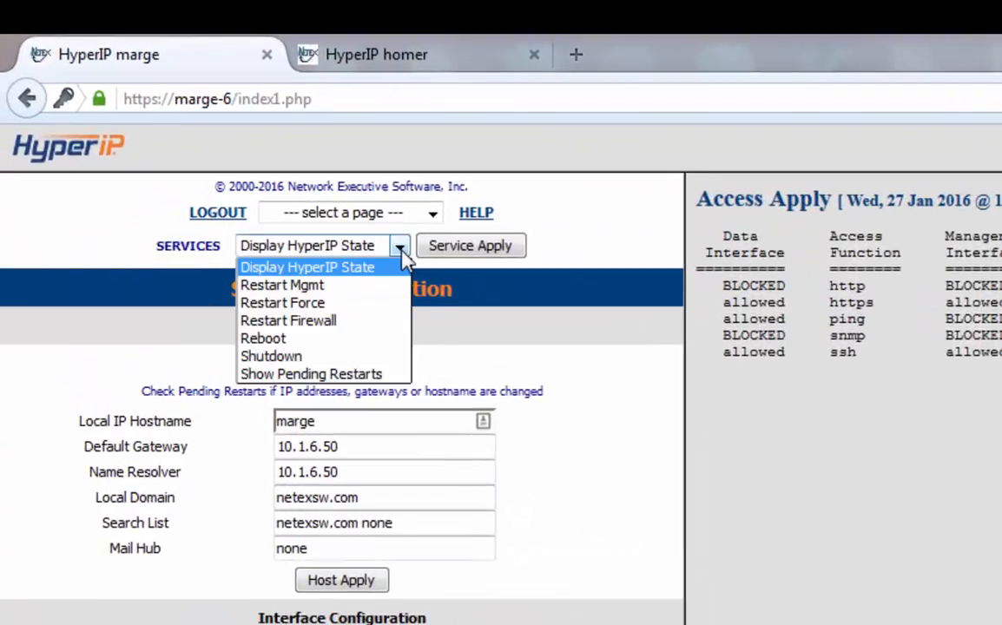
{"action": "left_click", "coordinate": [350, 374]}
{"action": "left_click", "coordinate": [469, 250]}
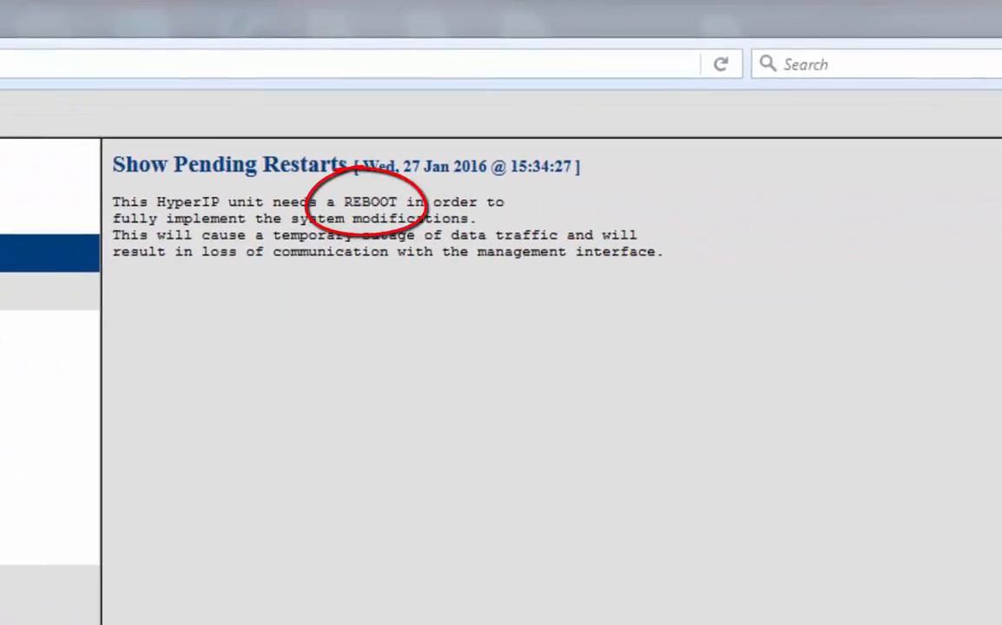
Step: Reboot the HyperIP unit through its services and confirm the reboot
{"action": "left_click", "coordinate": [322, 211]}
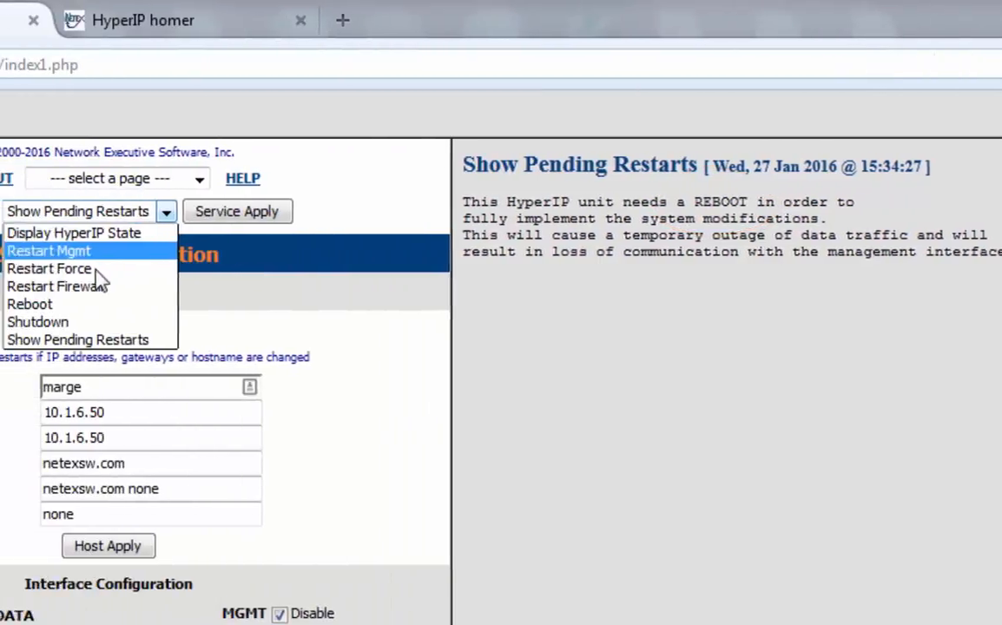
{"action": "left_click", "coordinate": [274, 306]}
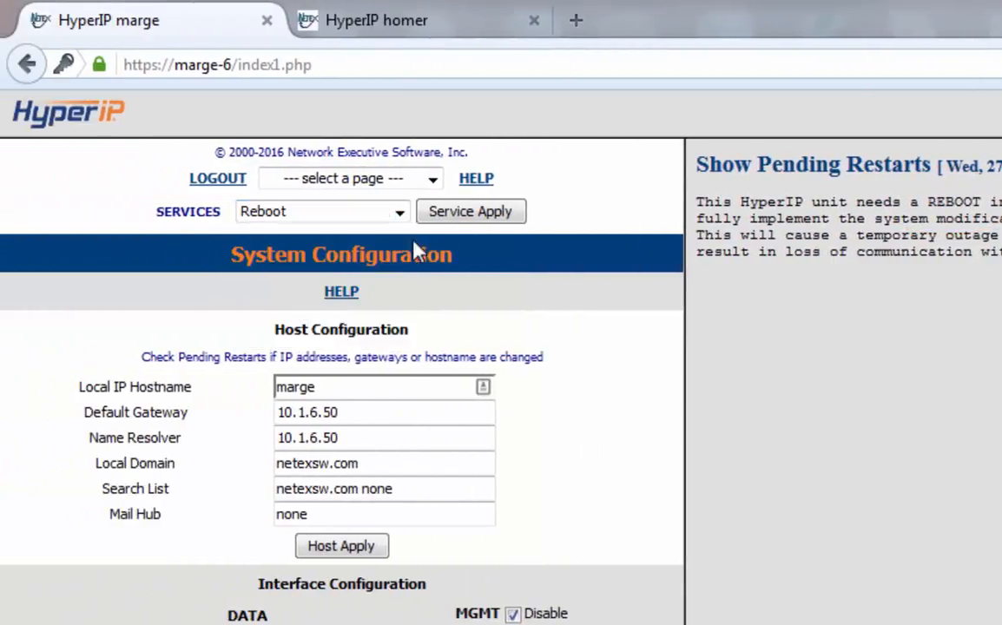
{"action": "left_click", "coordinate": [461, 217]}
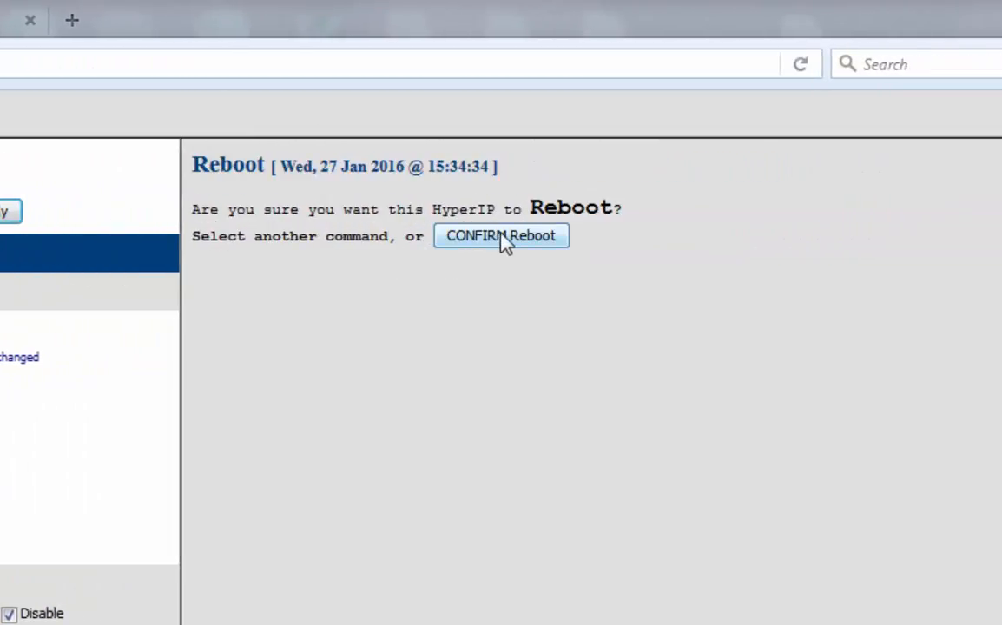
{"action": "left_click", "coordinate": [505, 243]}
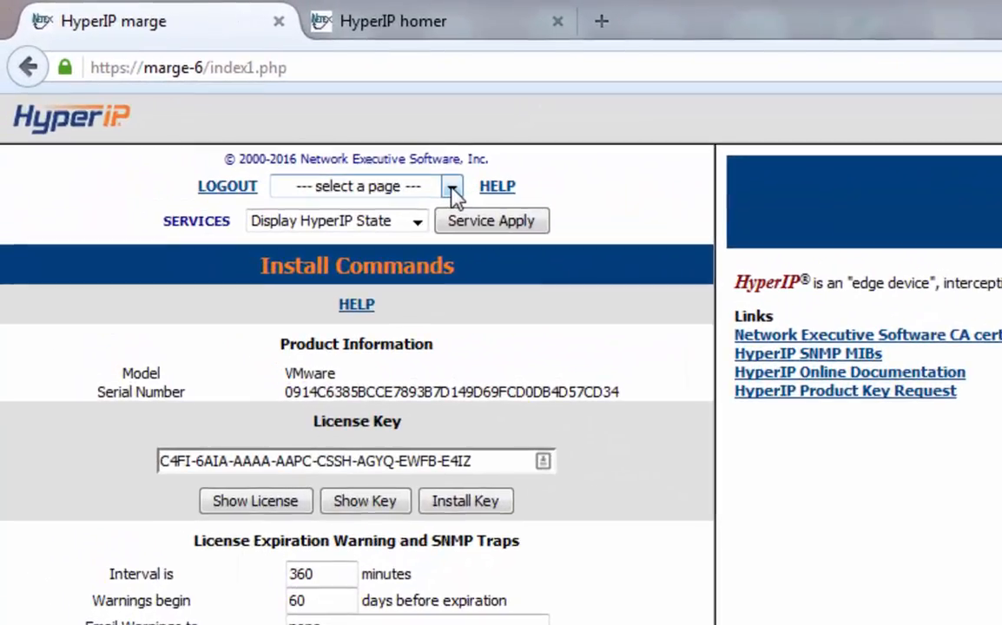
Step: On the Site Add / Delete page, enter local site number 6 named marge with primary IP address 10.1.6.135
{"action": "left_click", "coordinate": [452, 189]}
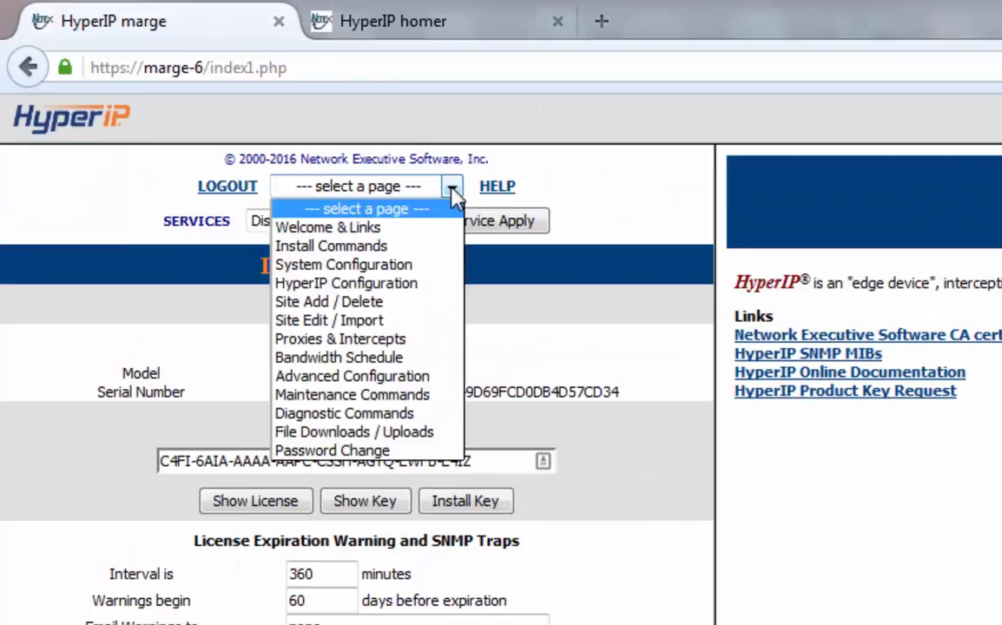
{"action": "left_click", "coordinate": [393, 304]}
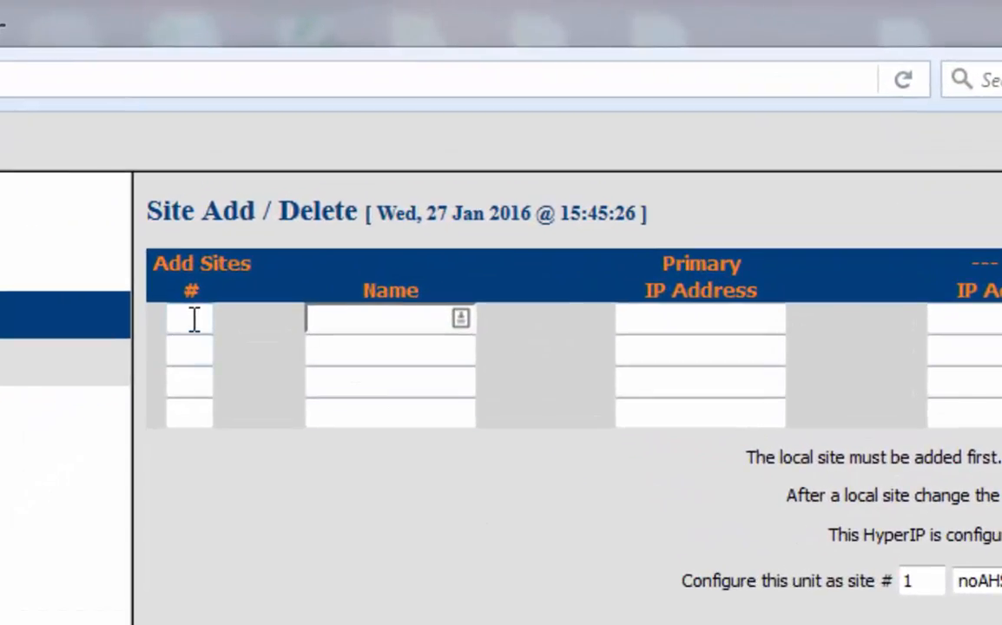
{"action": "left_click", "coordinate": [195, 319]}
{"action": "type", "text": "6"}
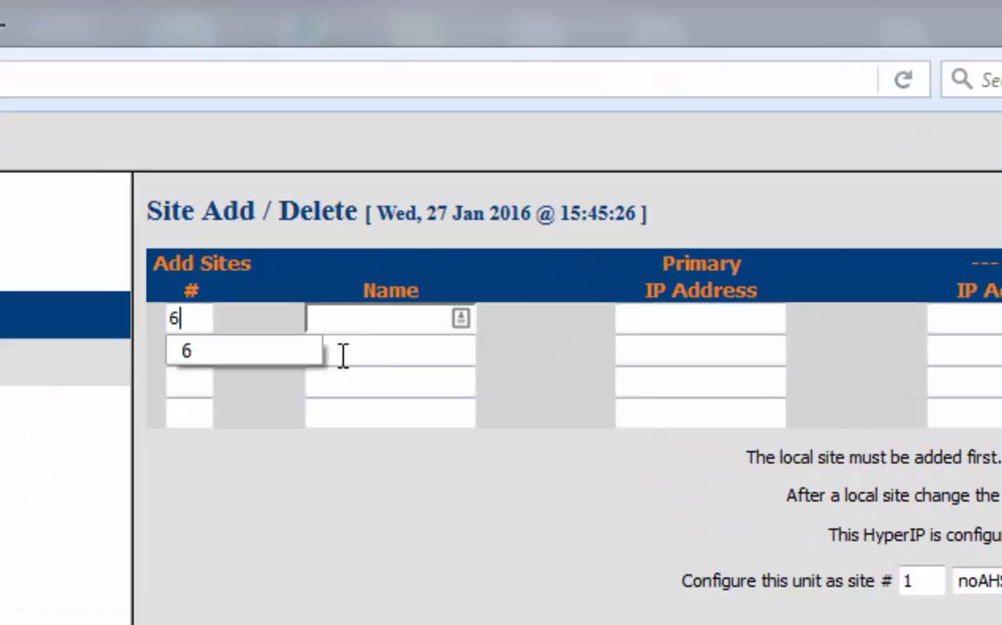
{"action": "left_click", "coordinate": [391, 320]}
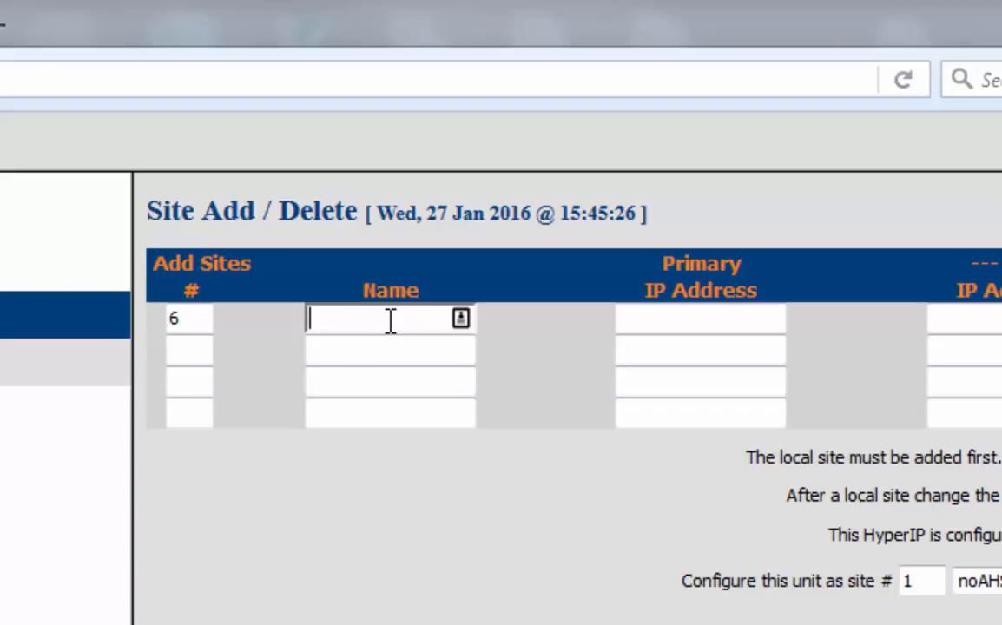
{"action": "type", "text": "marge"}
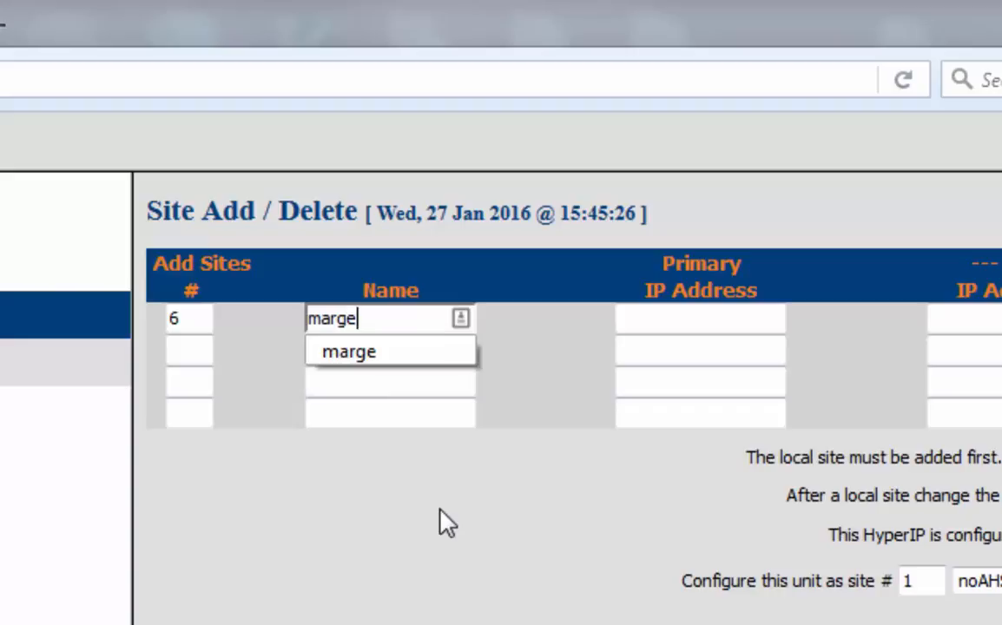
{"action": "left_click", "coordinate": [664, 319]}
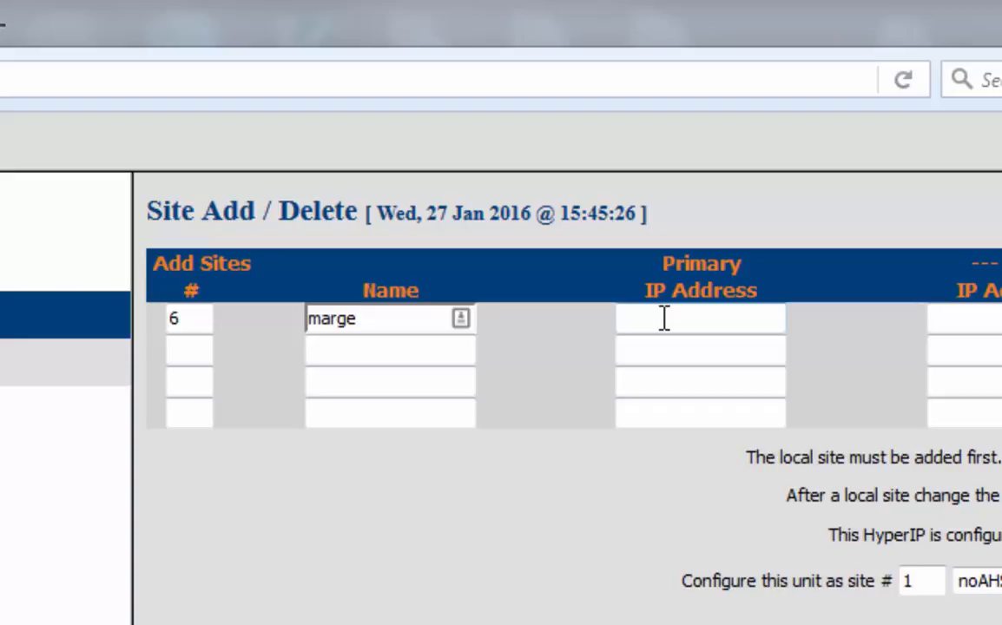
{"action": "type", "text": "10.1."}
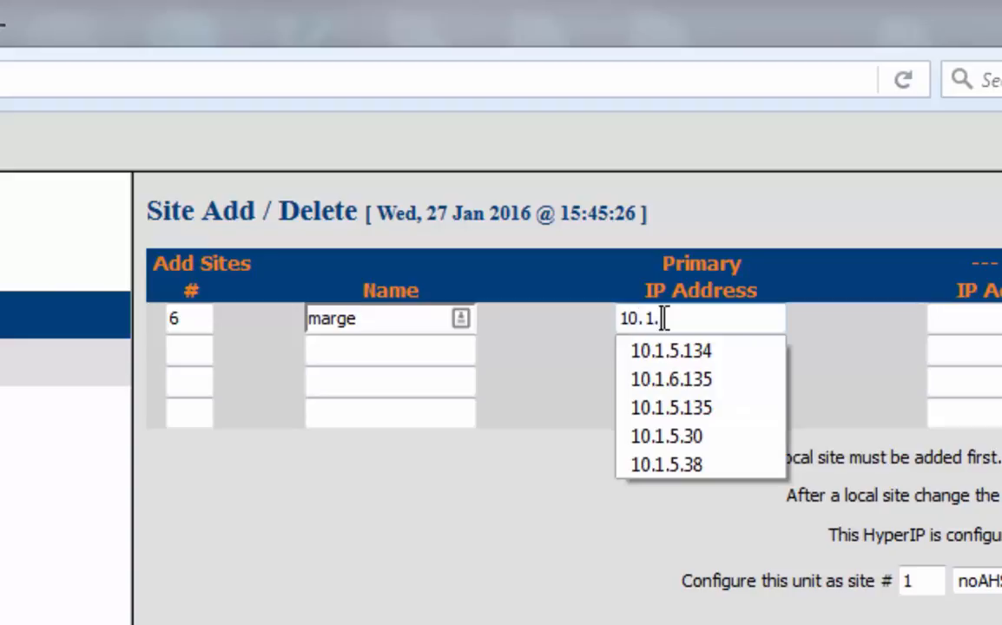
{"action": "type", "text": "6.135"}
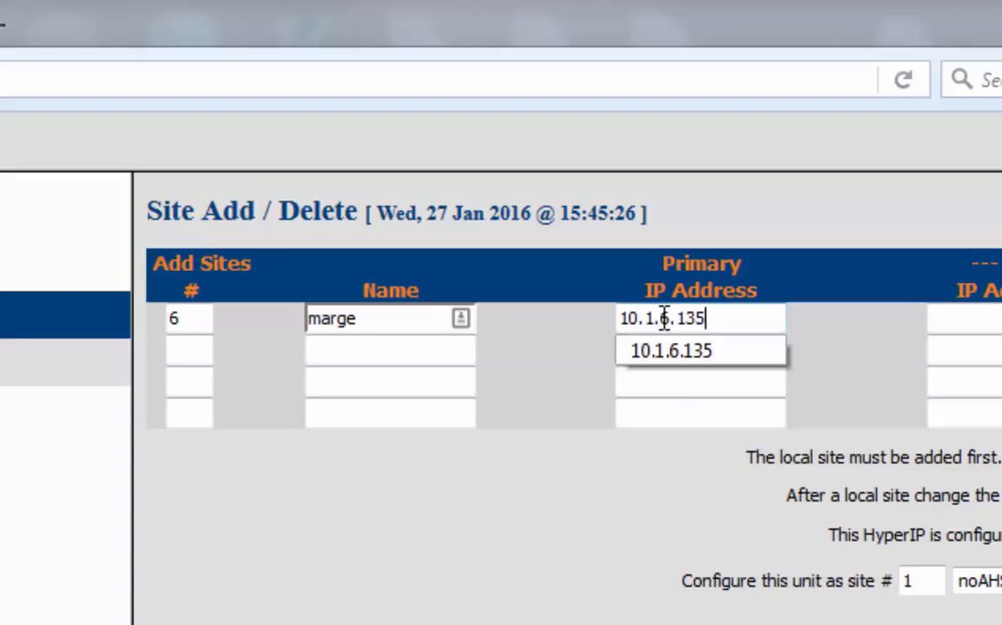
{"action": "key", "text": "Tab"}
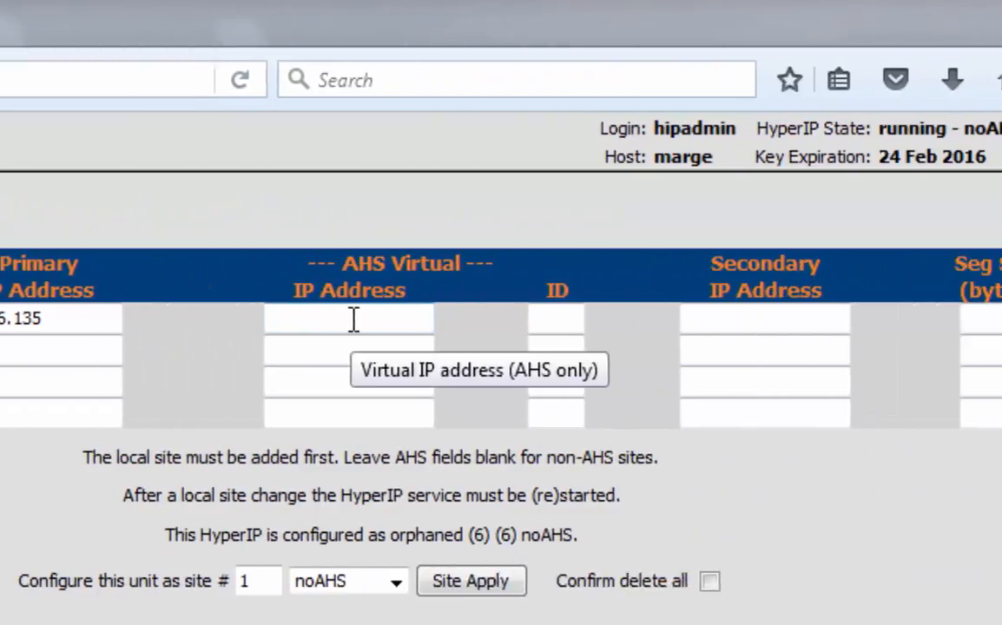
Step: Enter remote site number 5 named homer with primary IP address 10.1.5.134 in the second row
{"action": "mouse_move", "coordinate": [530, 319]}
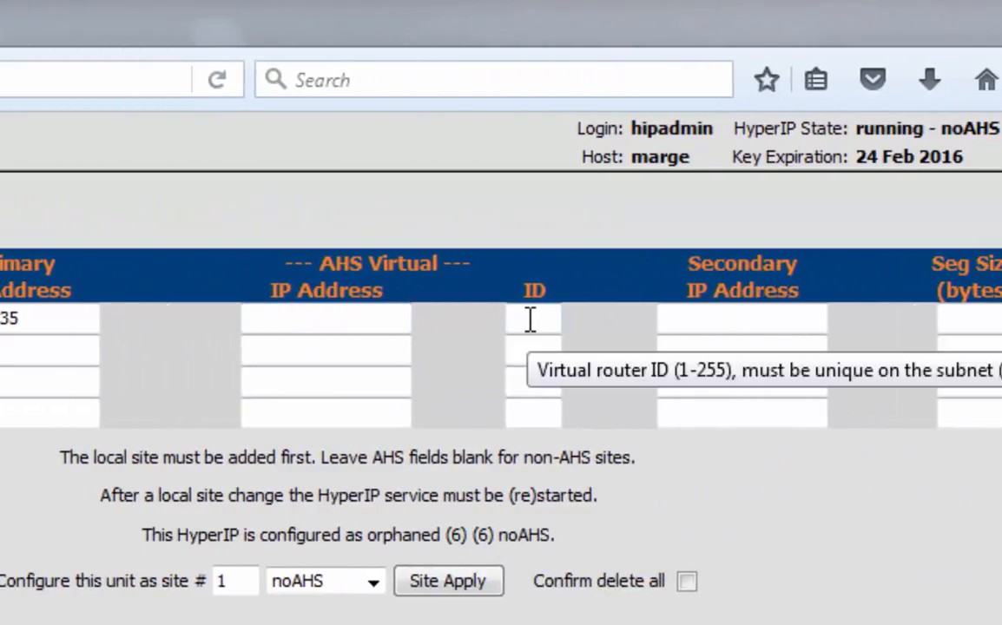
{"action": "mouse_move", "coordinate": [709, 316]}
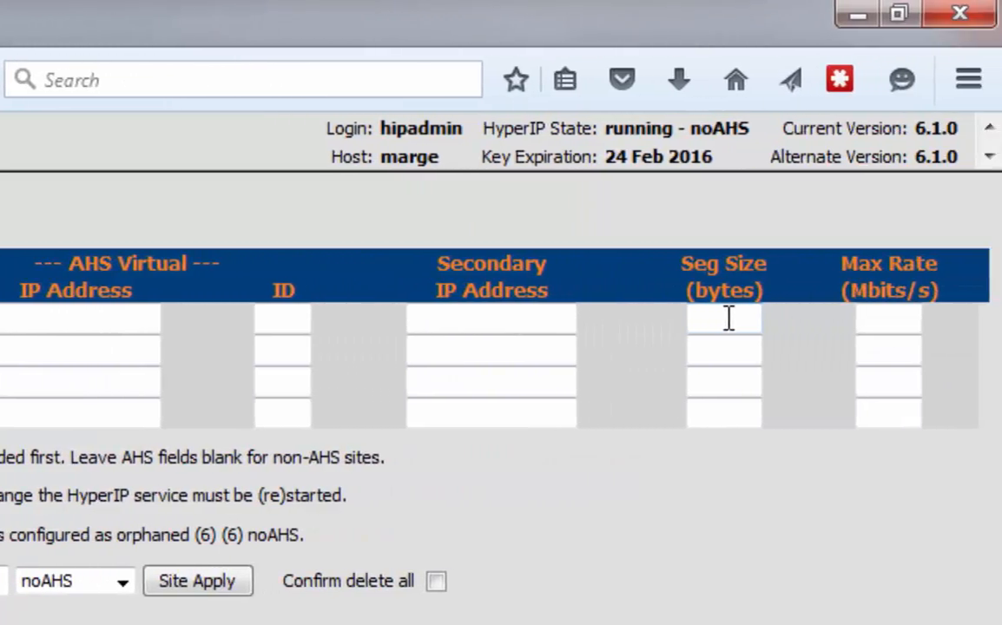
{"action": "mouse_move", "coordinate": [979, 319]}
{"action": "mouse_move", "coordinate": [895, 321]}
{"action": "left_click", "coordinate": [226, 351]}
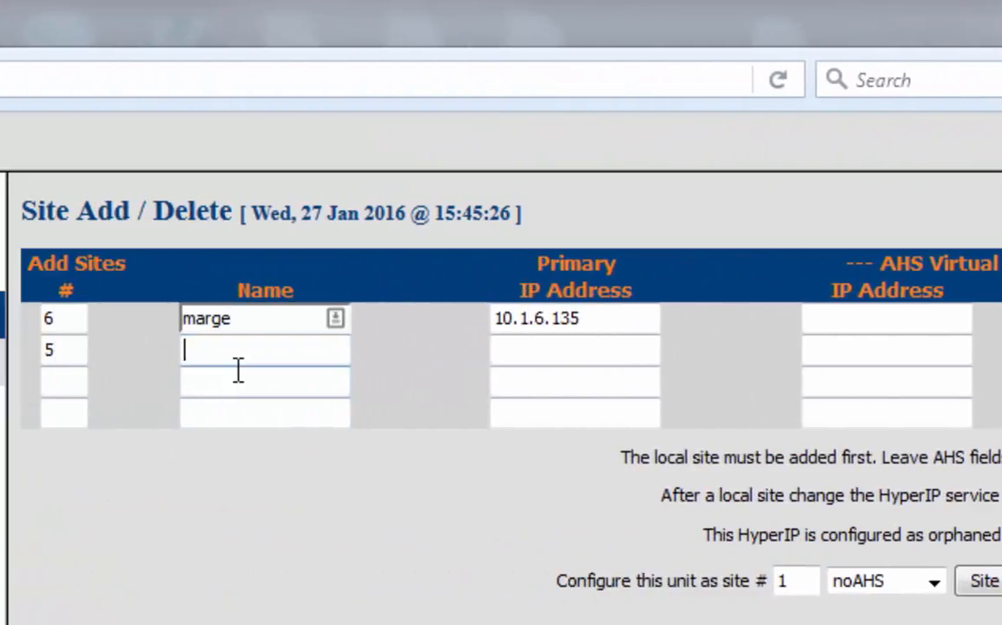
{"action": "type", "text": "homer"}
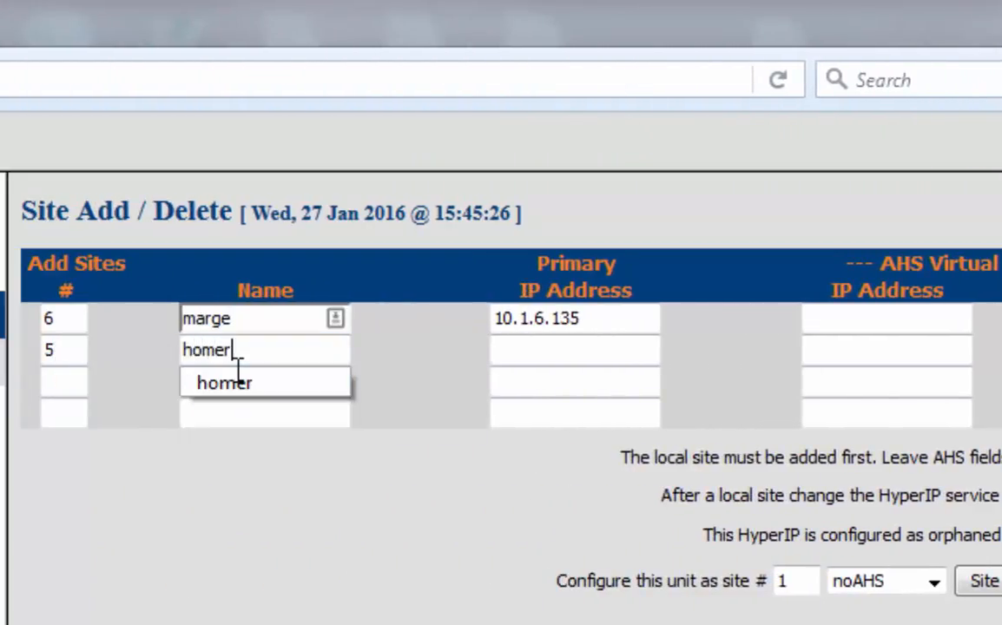
{"action": "left_click", "coordinate": [521, 352]}
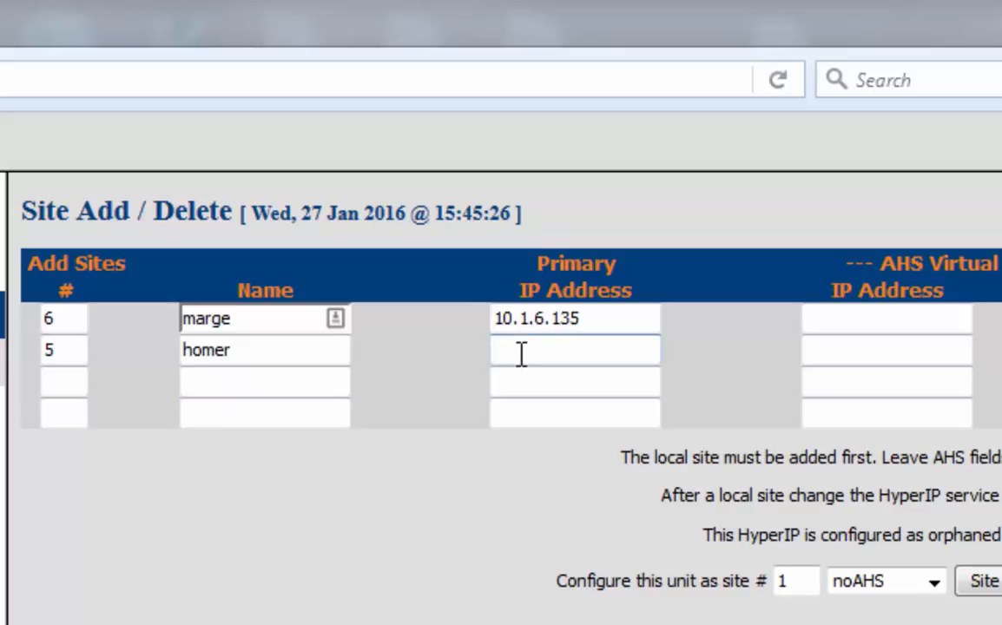
{"action": "type", "text": "10.1.5."}
{"action": "type", "text": "134"}
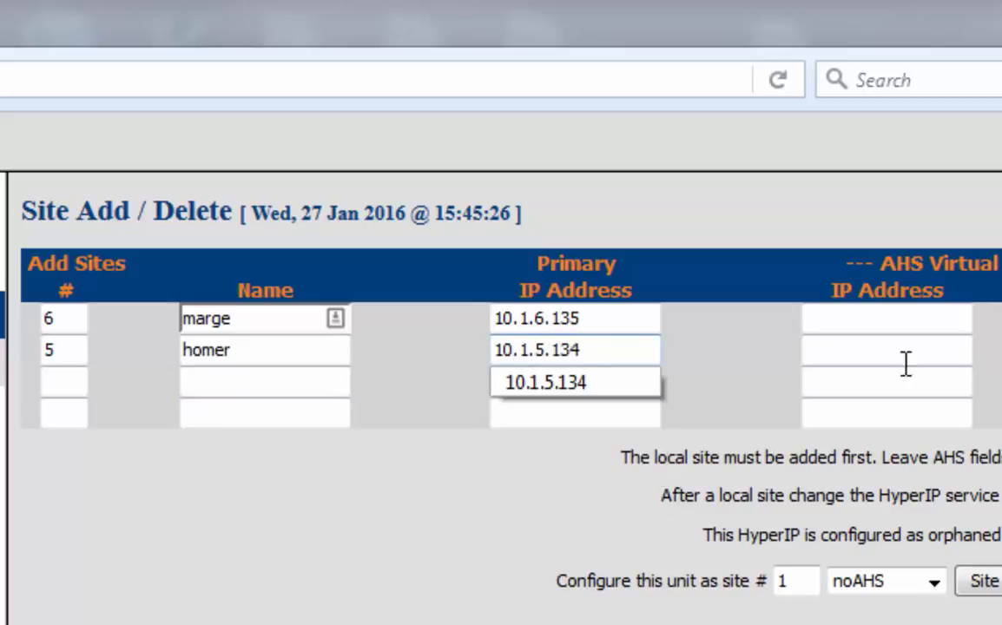
{"action": "key", "text": "Down"}
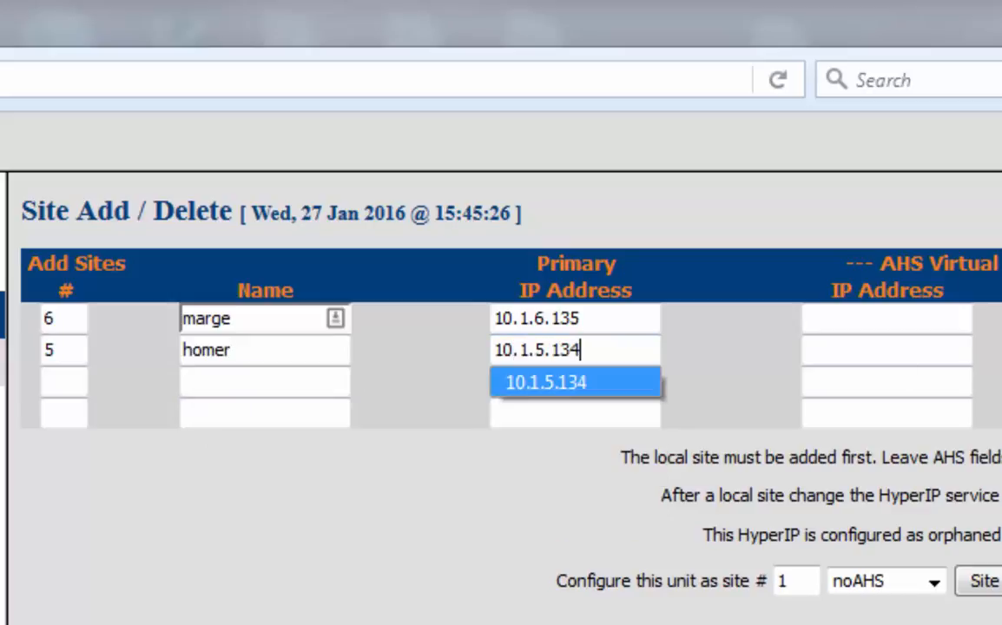
{"action": "key", "text": "Return"}
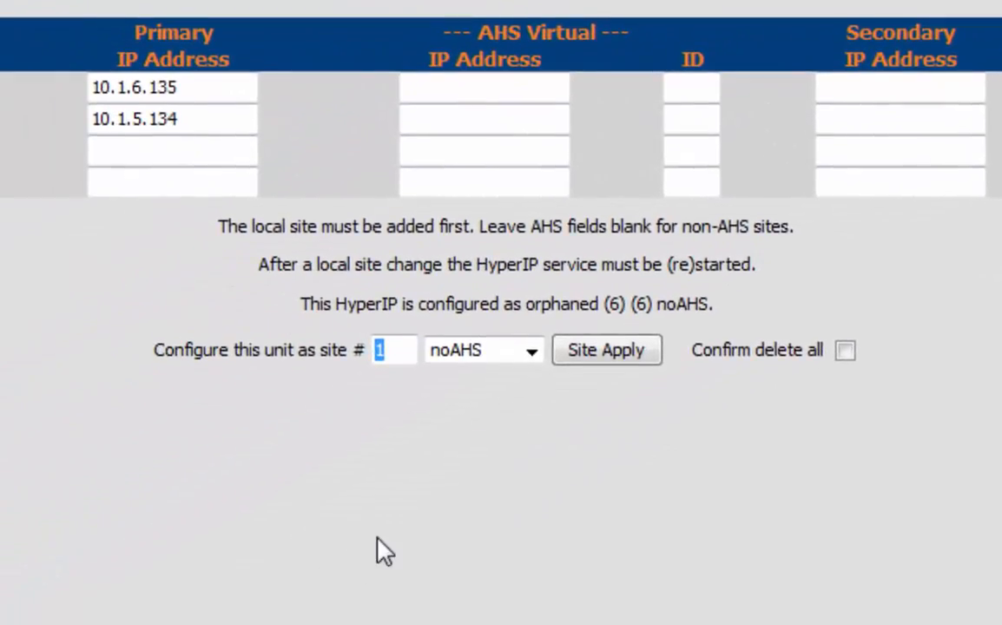
Step: Configure this unit as site number 6 with noAHS and apply the site additions
{"action": "type", "text": "6"}
{"action": "left_click", "coordinate": [529, 351]}
{"action": "left_click", "coordinate": [531, 351]}
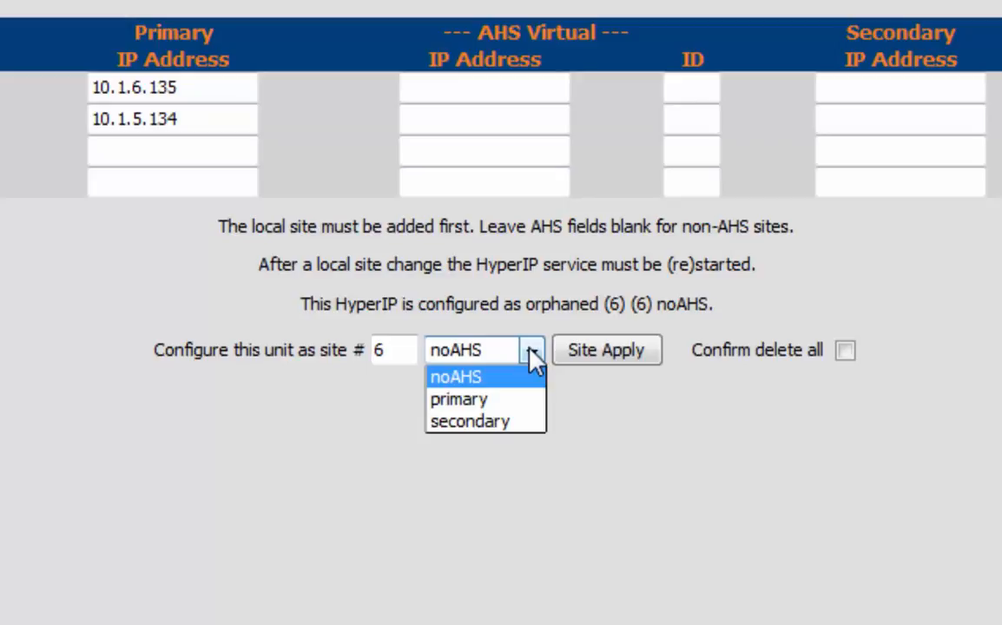
{"action": "left_click", "coordinate": [530, 353]}
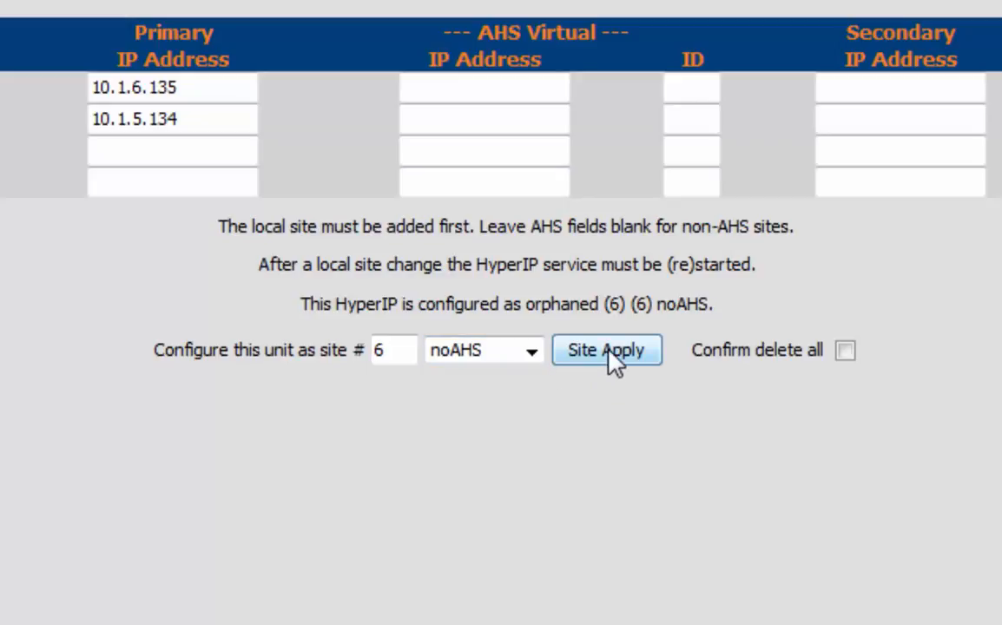
{"action": "left_click", "coordinate": [608, 353]}
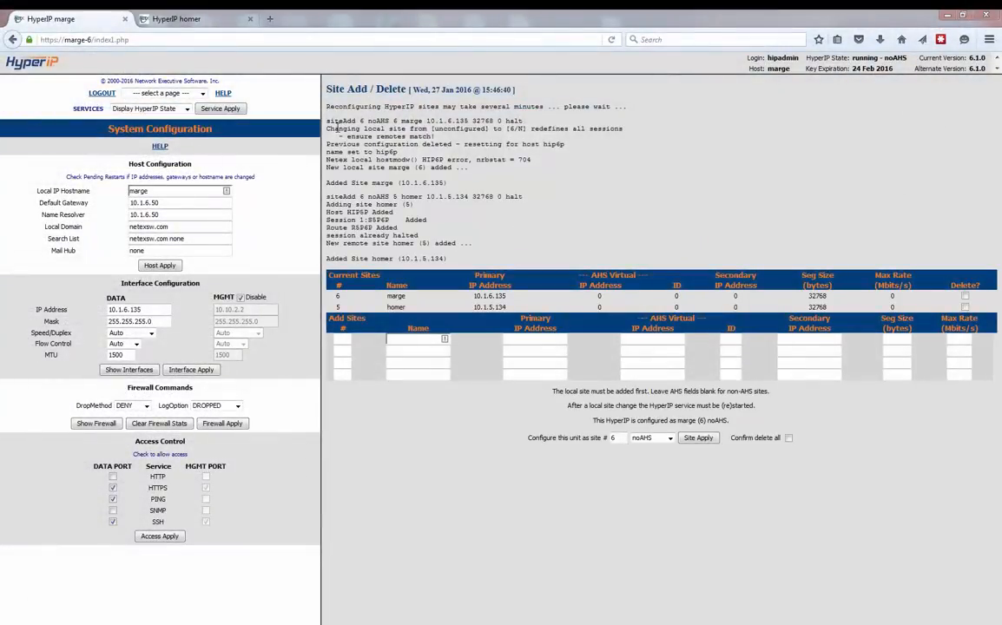
Step: Run the Show Pending Restarts service for the site change and display the HyperIP state
{"action": "left_click", "coordinate": [186, 108]}
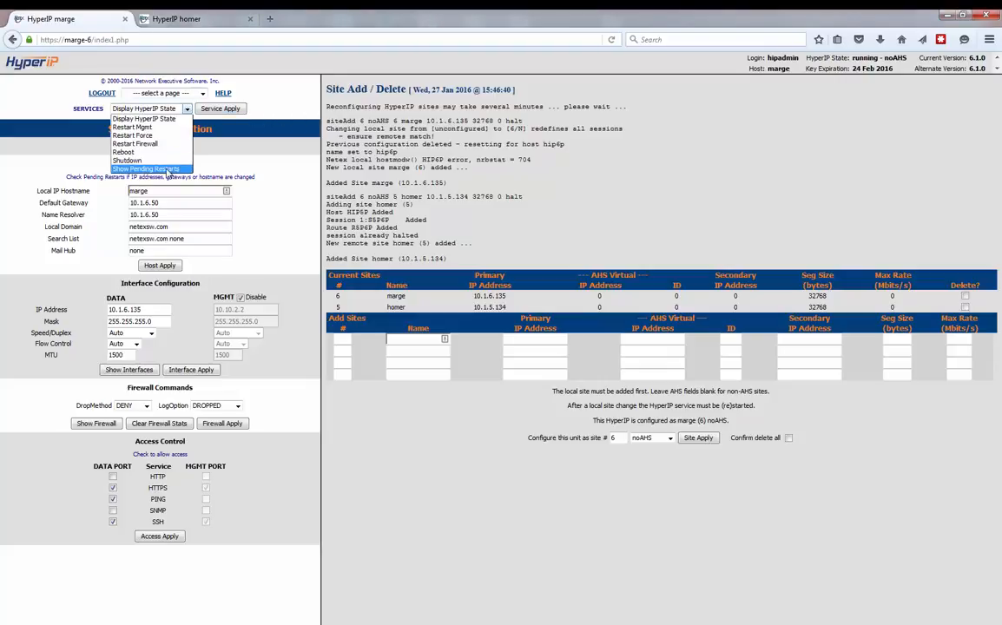
{"action": "left_click", "coordinate": [144, 168]}
{"action": "left_click", "coordinate": [220, 110]}
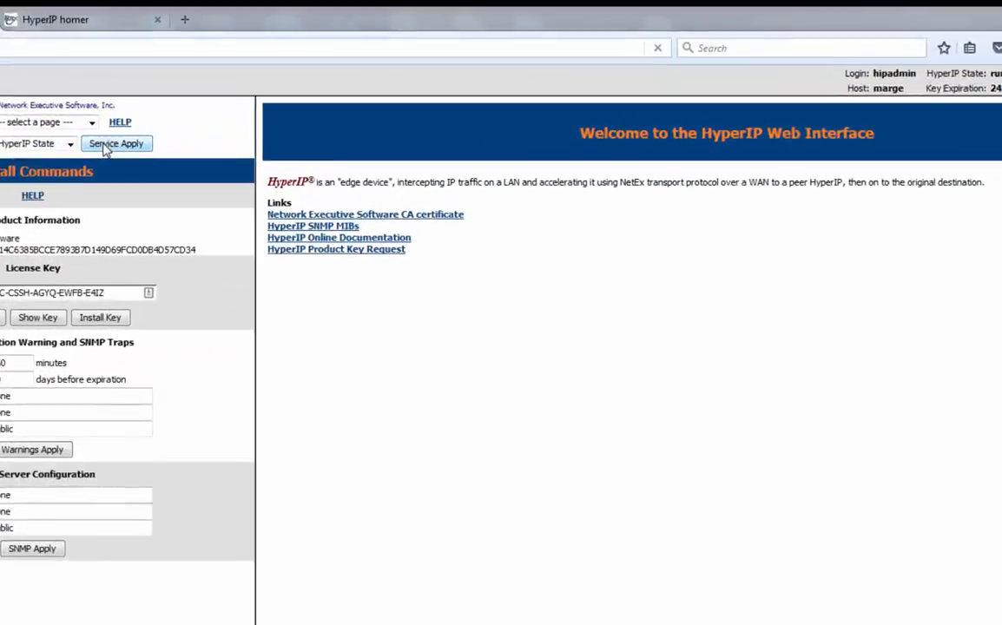
{"action": "left_click", "coordinate": [213, 112]}
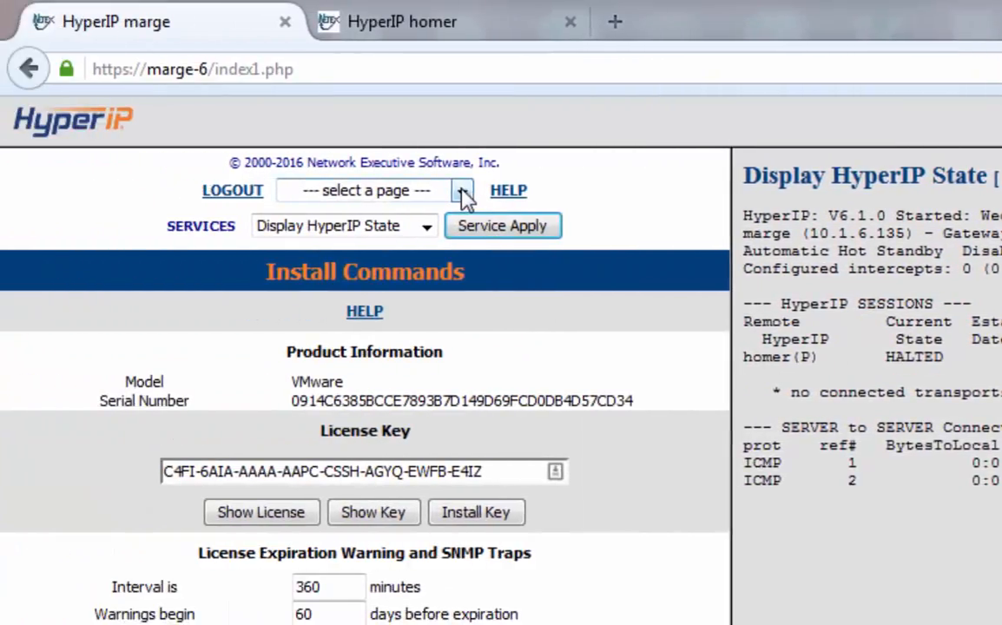
Step: Start the halted remote site homer on the HyperIP Configuration page
{"action": "left_click", "coordinate": [463, 191]}
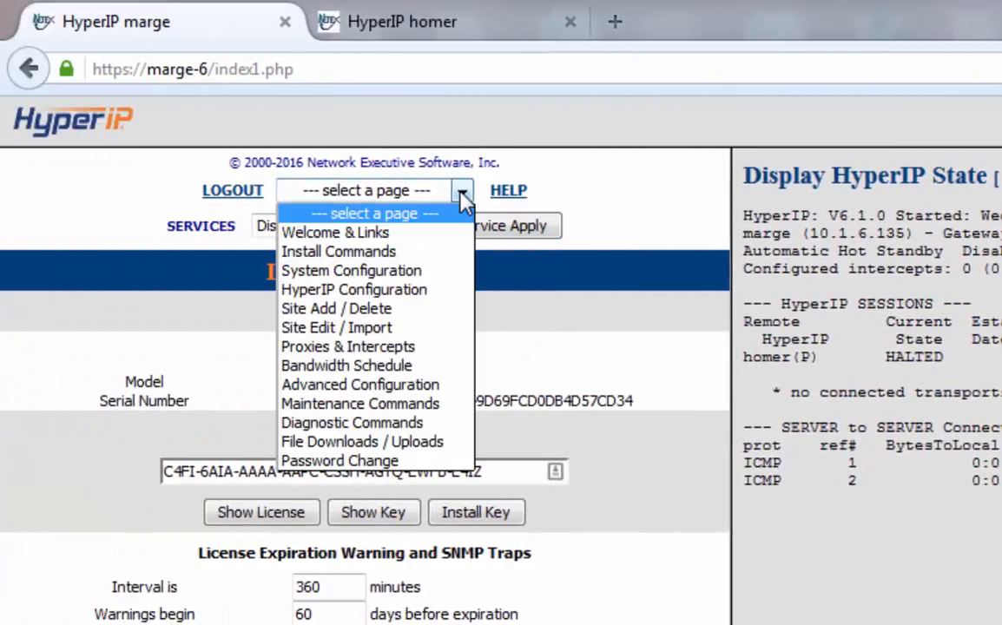
{"action": "left_click", "coordinate": [402, 292]}
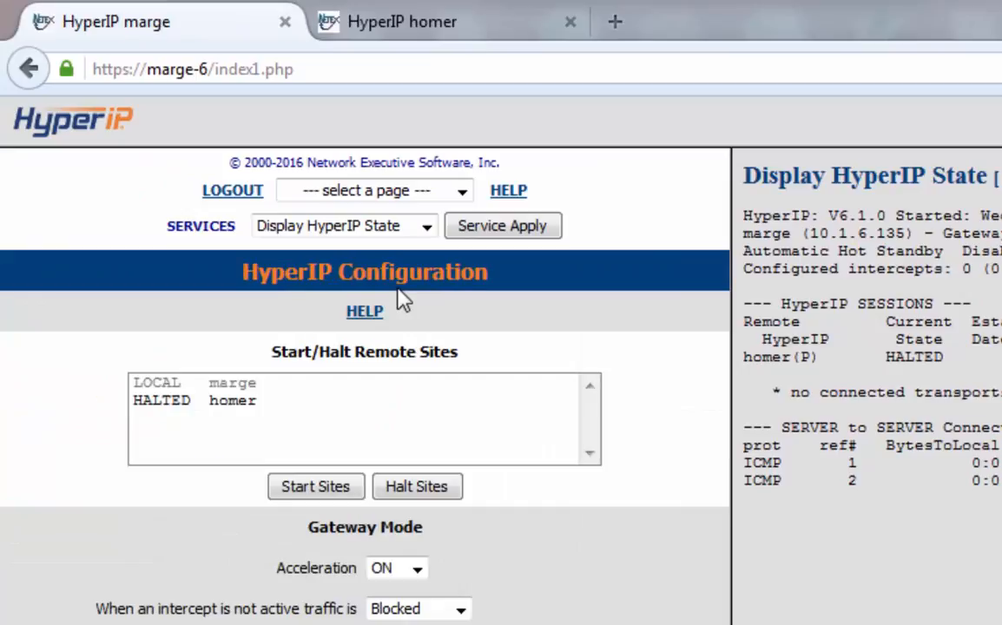
{"action": "left_click", "coordinate": [179, 403]}
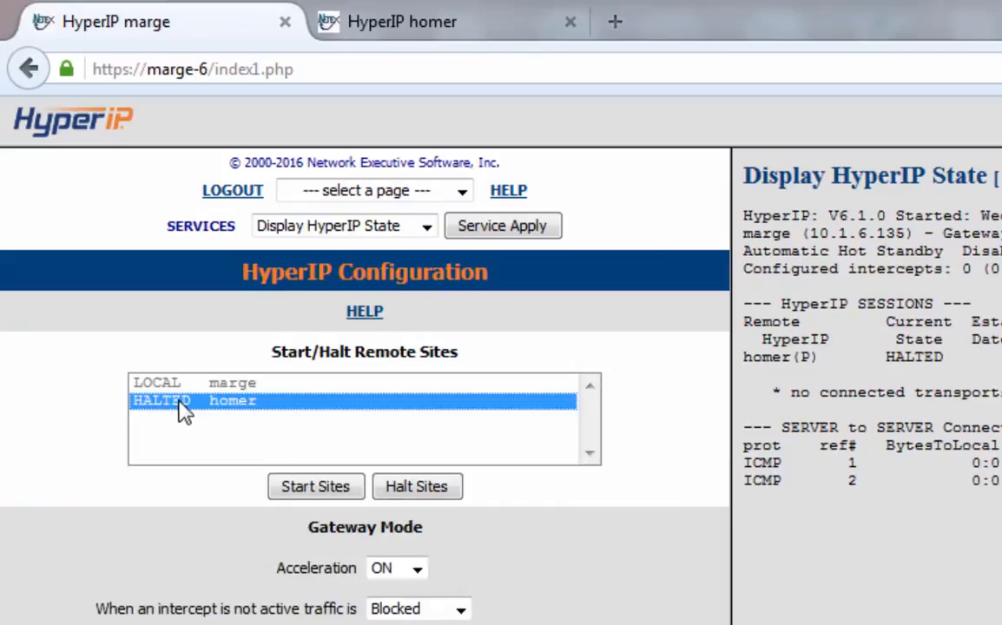
{"action": "left_click", "coordinate": [312, 488]}
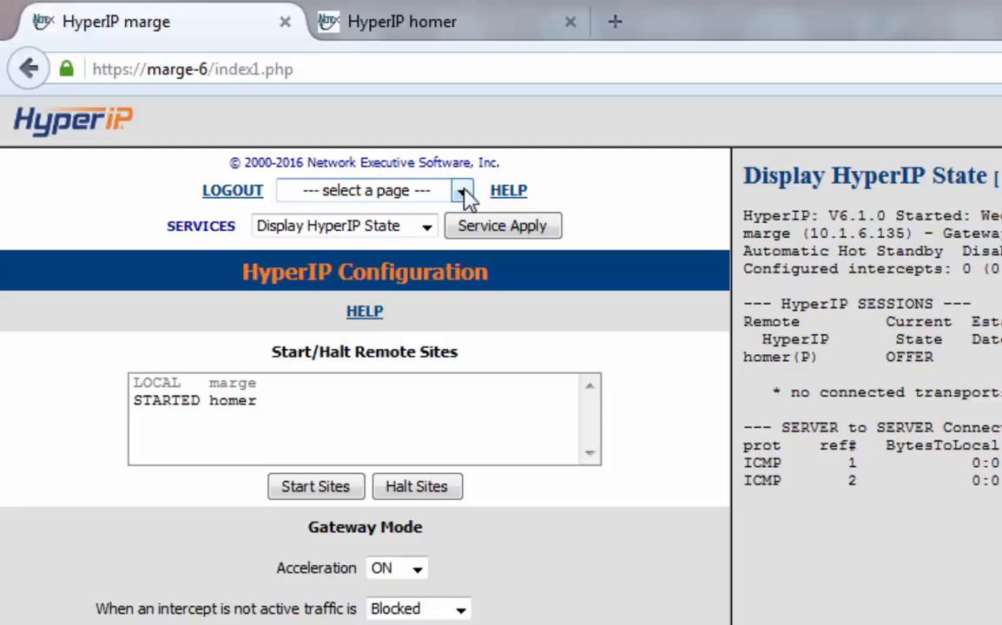
Step: Copy the homer and marge topology lines from marge's Site Edit / Import page
{"action": "left_click", "coordinate": [466, 196]}
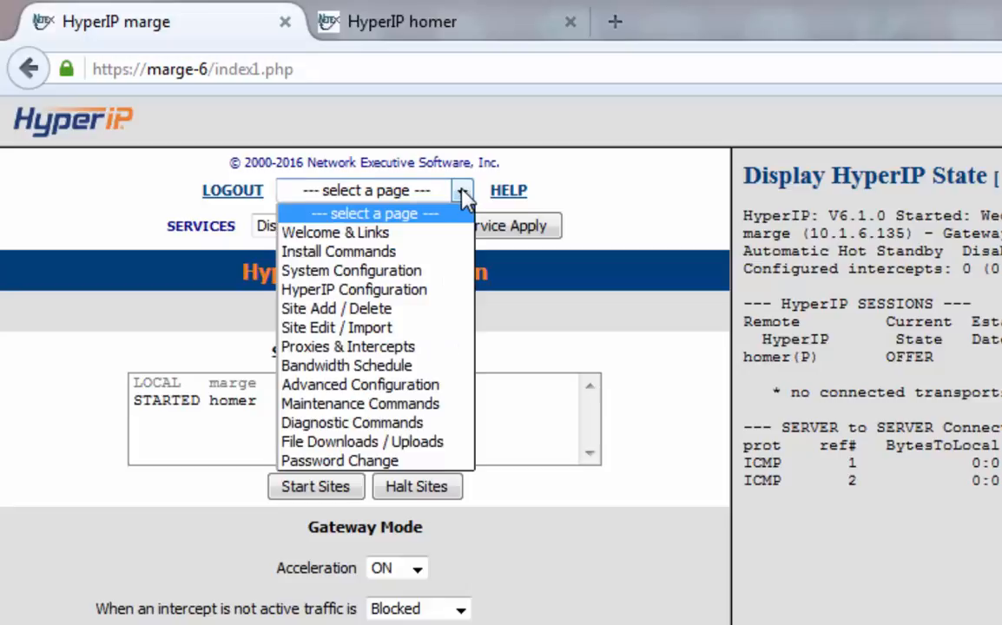
{"action": "left_click", "coordinate": [376, 330]}
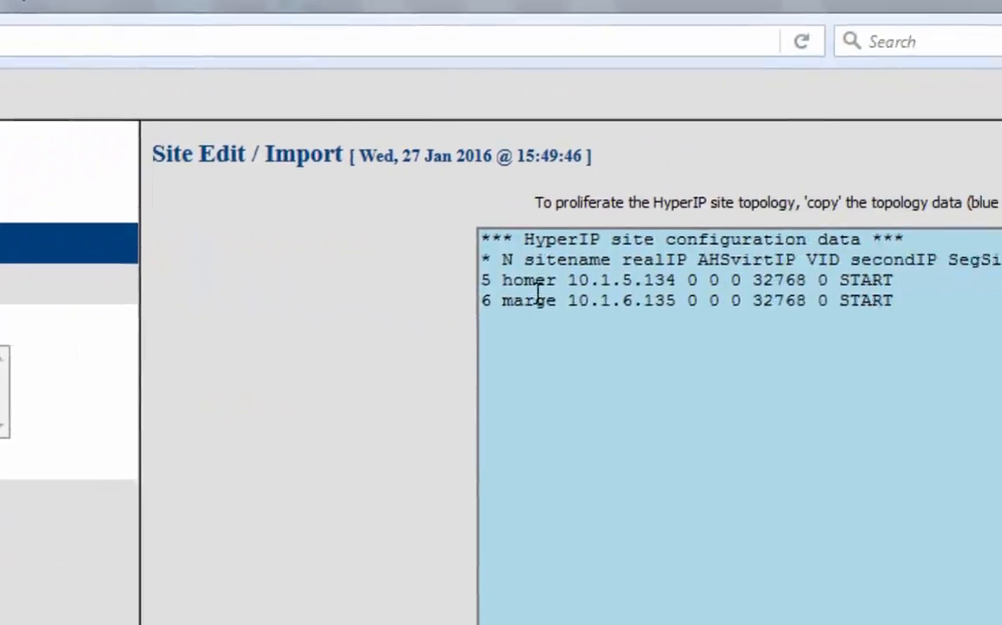
{"action": "left_click_drag", "start_coordinate": [483, 279], "coordinate": [717, 313]}
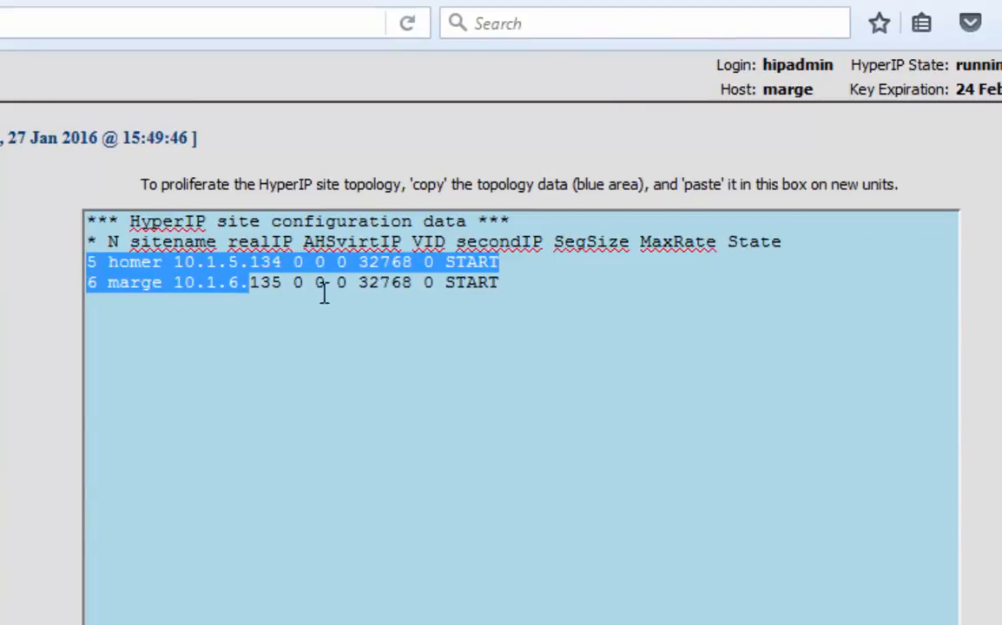
{"action": "left_click_drag", "start_coordinate": [323, 293], "coordinate": [558, 288]}
{"action": "key", "text": "ctrl+c"}
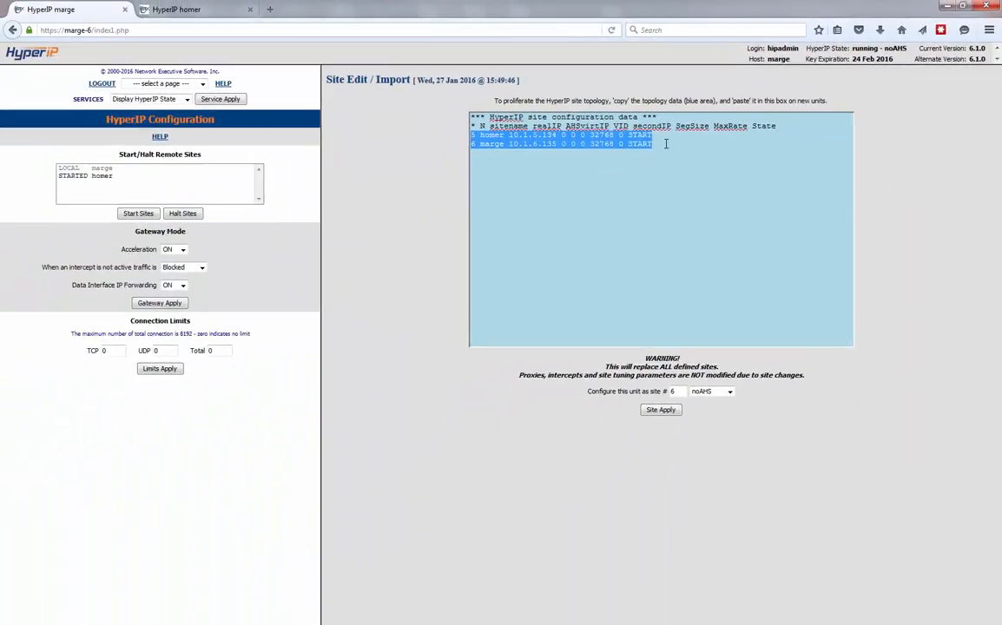
Step: On the homer unit, paste the copied topology lines into the Site Edit / Import configuration data
{"action": "left_click", "coordinate": [217, 11]}
{"action": "left_click", "coordinate": [182, 84]}
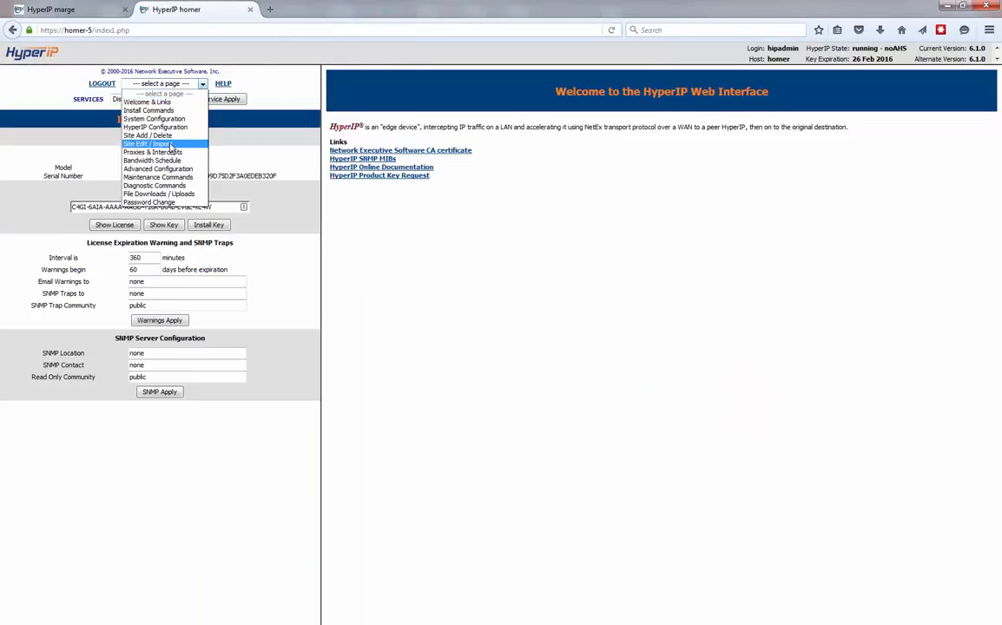
{"action": "left_click", "coordinate": [168, 145]}
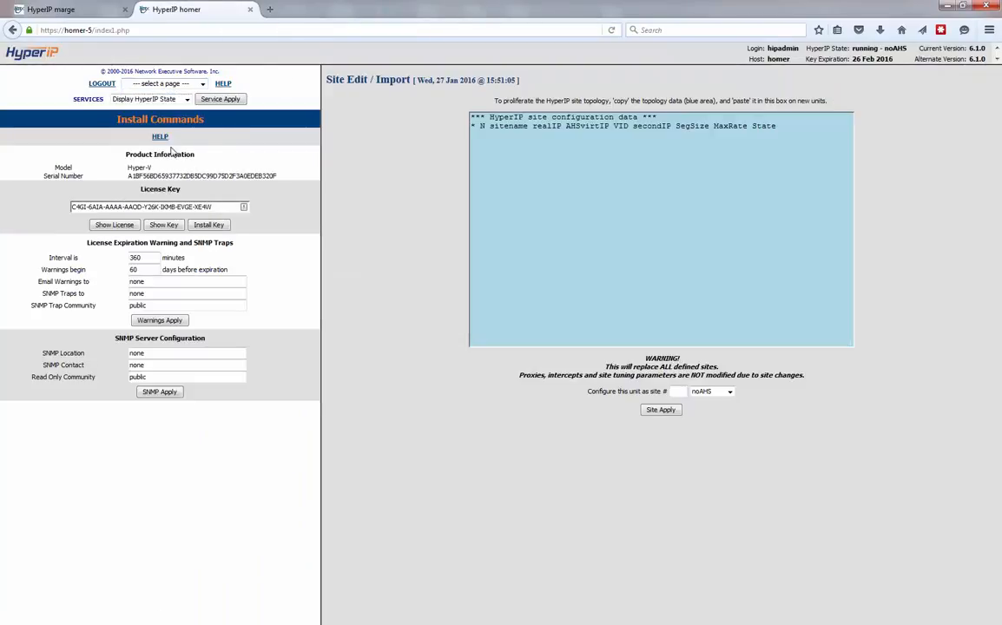
{"action": "left_click", "coordinate": [492, 146]}
{"action": "key", "text": "ctrl+v"}
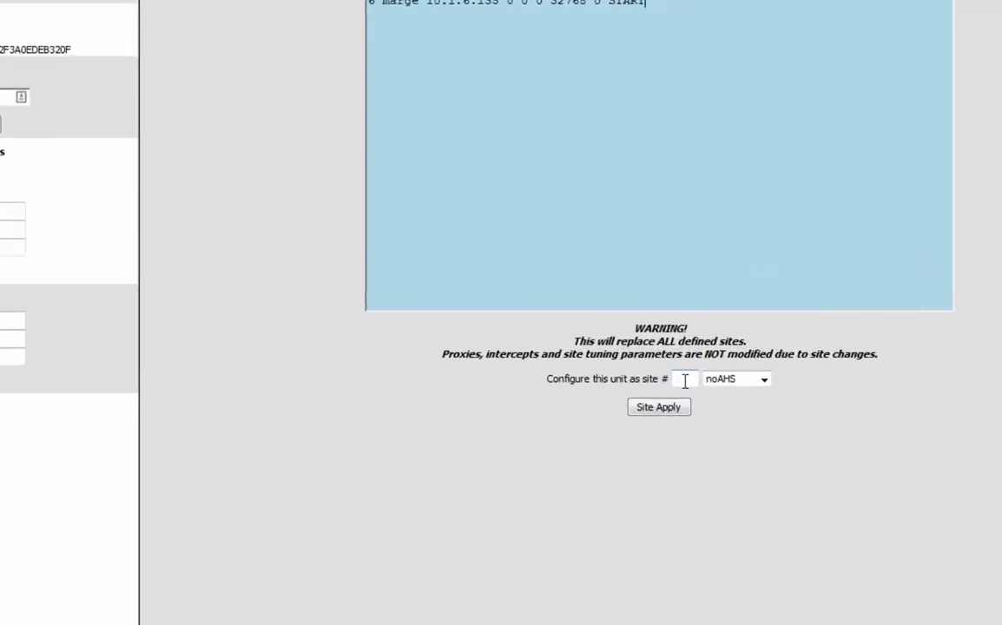
Step: Configure the homer unit as site number 5 with noAHS, apply the site import and confirm replacing all sites
{"action": "left_click", "coordinate": [678, 392]}
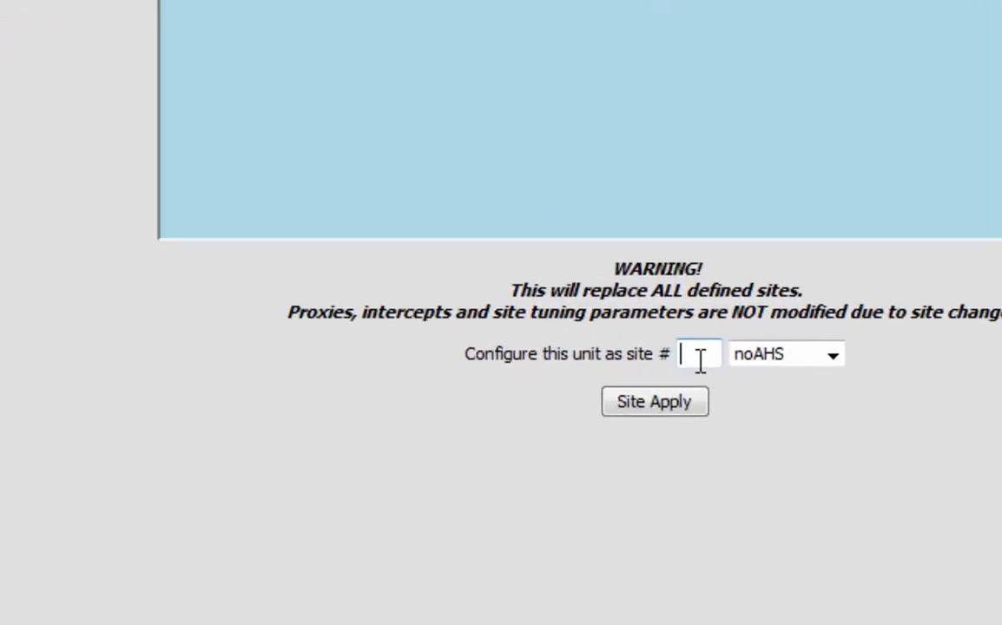
{"action": "type", "text": "5"}
{"action": "left_click", "coordinate": [834, 357]}
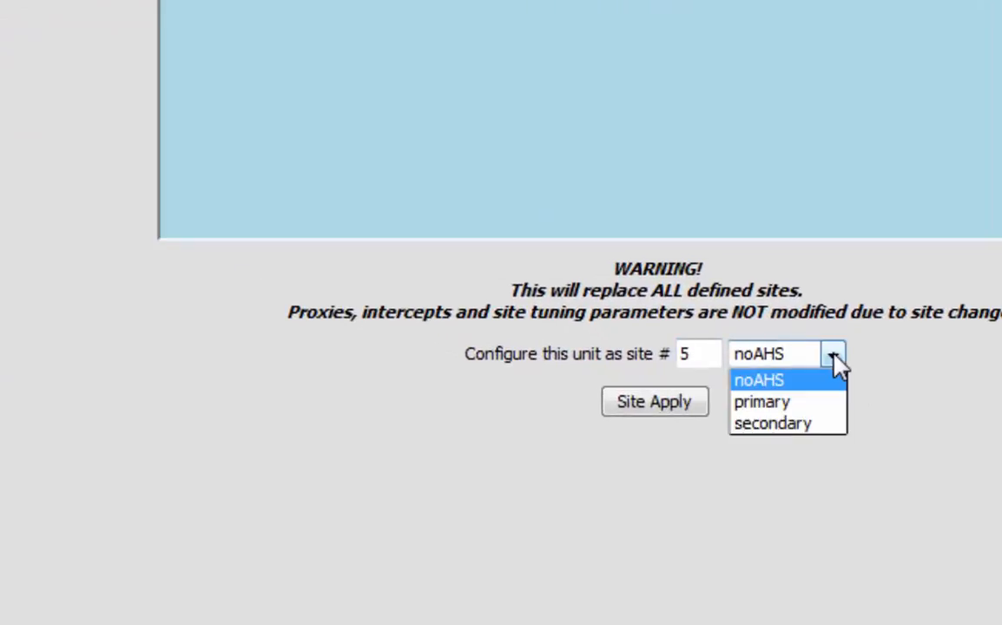
{"action": "left_click", "coordinate": [834, 360]}
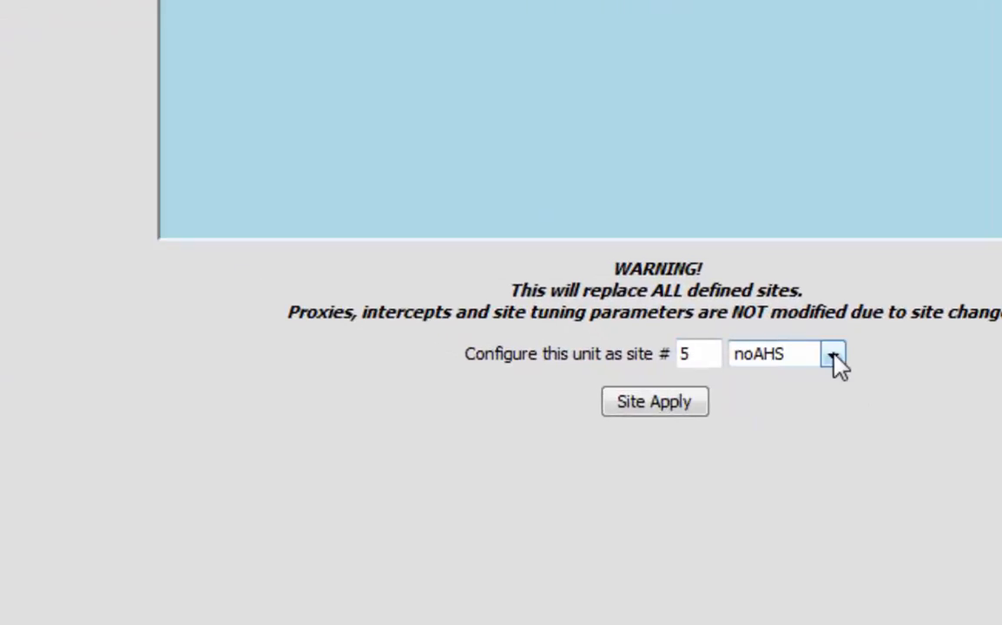
{"action": "left_click", "coordinate": [656, 405]}
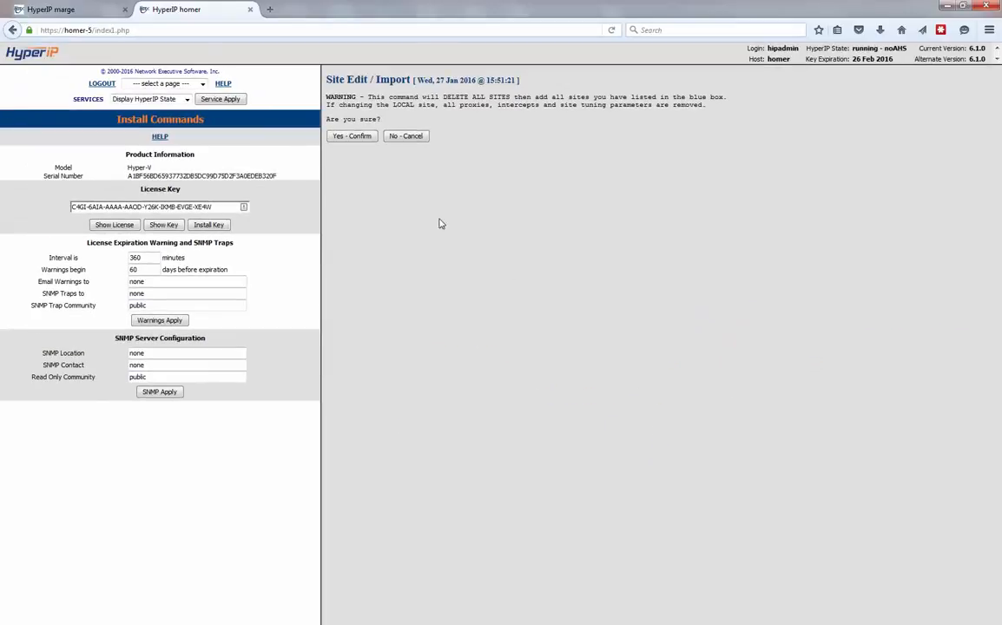
{"action": "left_click", "coordinate": [363, 139]}
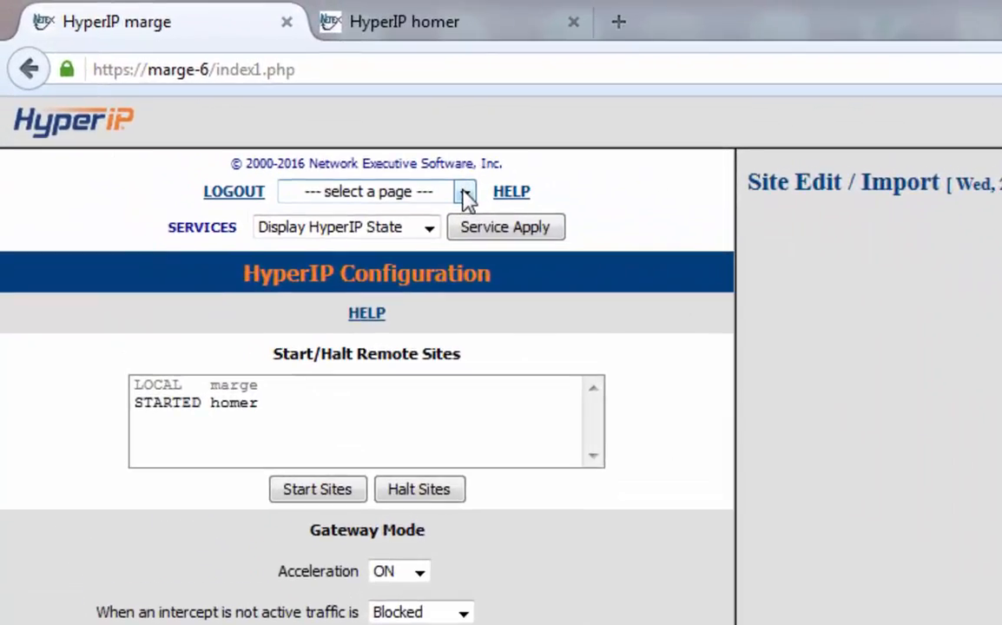
Step: On marge's Proxies & Intercepts page, enter intercept ID 1 for site homer with source IP 10.1.6.*
{"action": "left_click", "coordinate": [379, 157]}
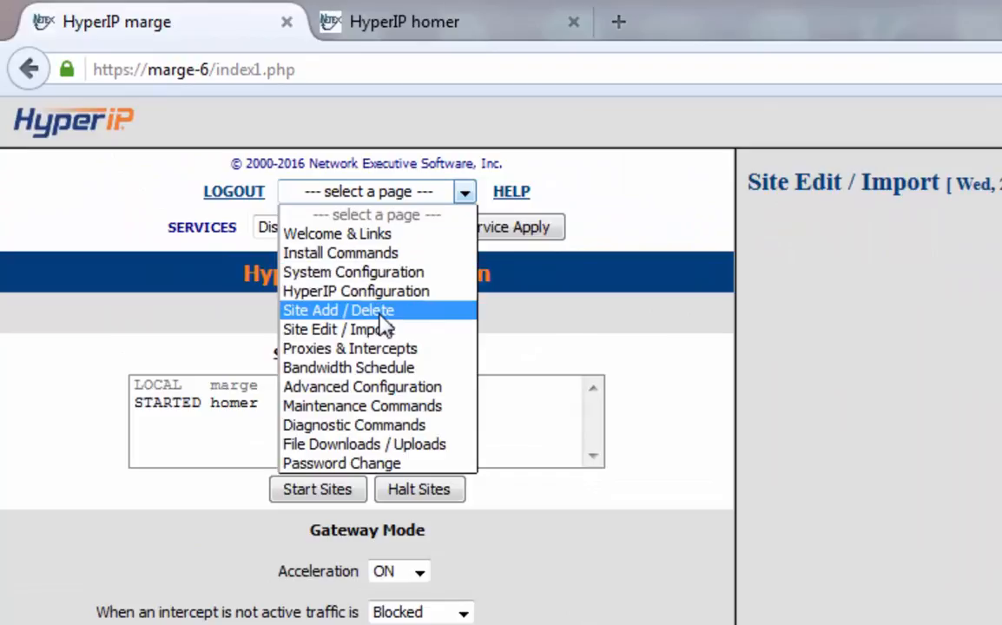
{"action": "left_click", "coordinate": [382, 349]}
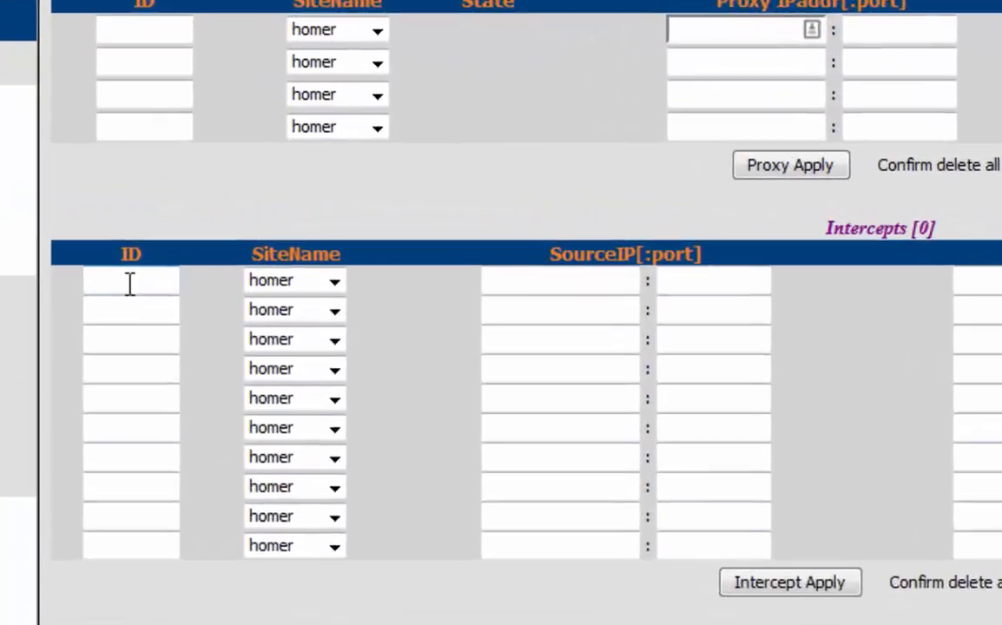
{"action": "type", "text": "1"}
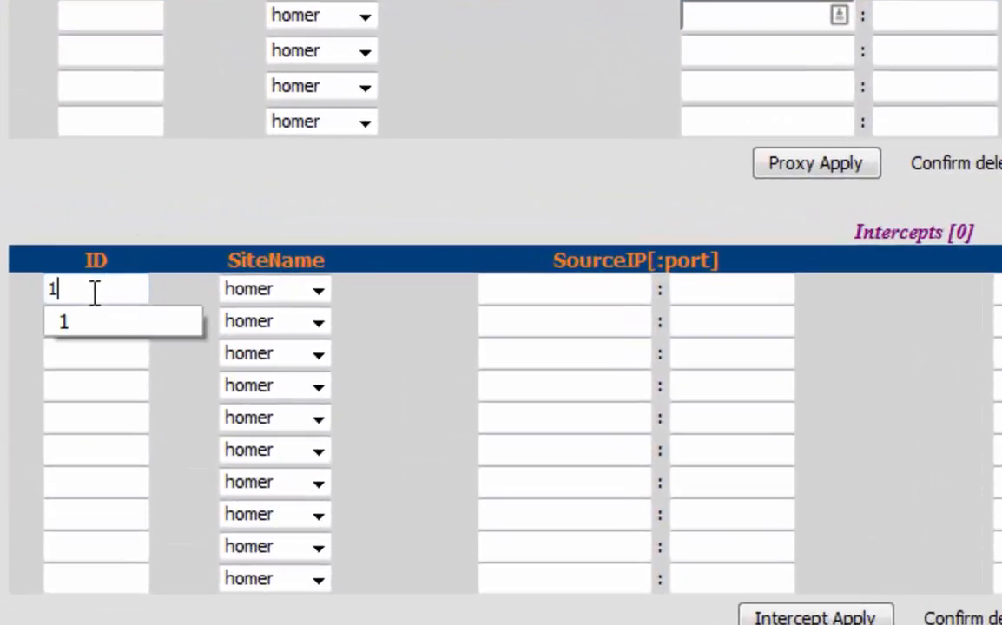
{"action": "left_click", "coordinate": [530, 291]}
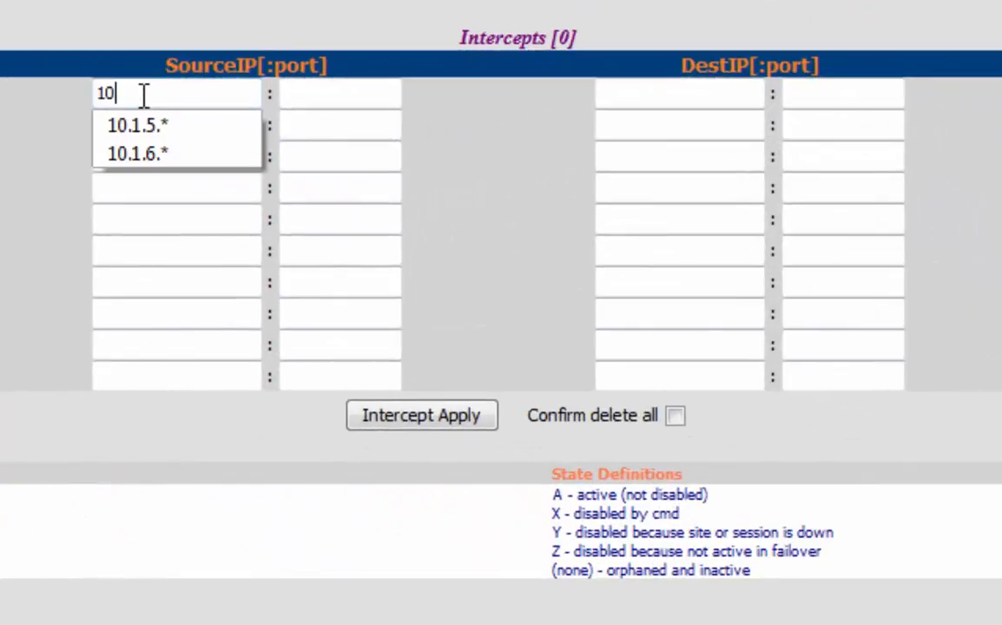
{"action": "type", "text": ".1.6.*"}
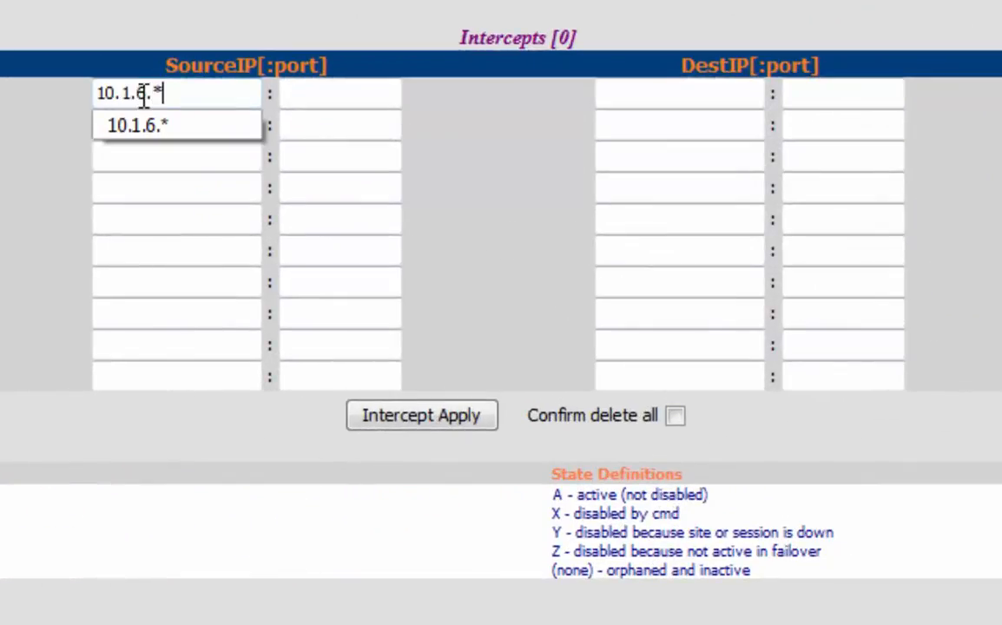
Step: Set the intercept's destination IP to 10.1.5.*, keep all protocols selected, and apply the intercept
{"action": "left_click", "coordinate": [673, 86]}
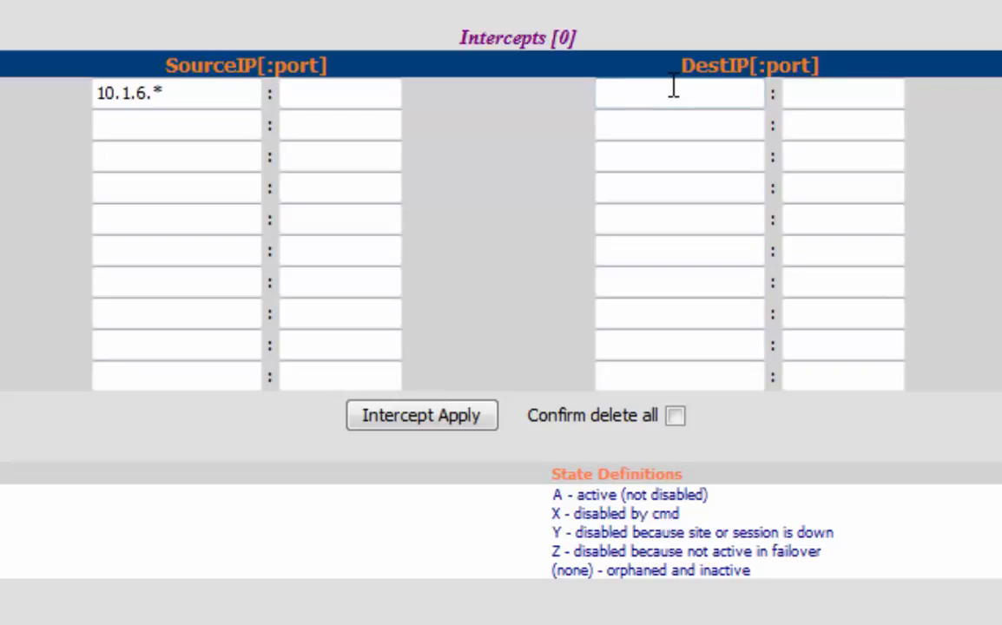
{"action": "type", "text": "10.1.5."}
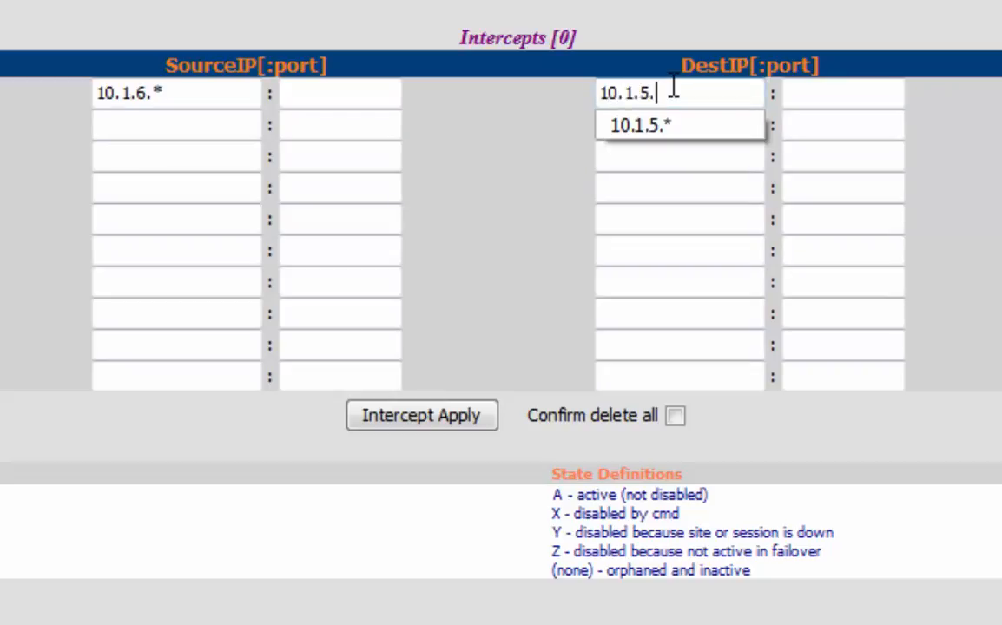
{"action": "type", "text": "*"}
{"action": "left_click", "coordinate": [888, 100]}
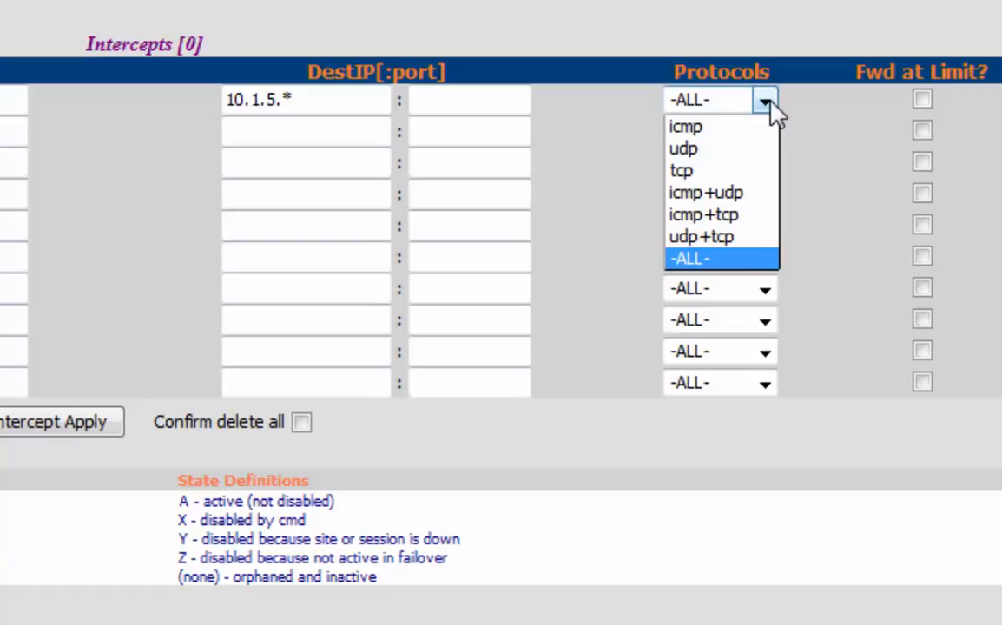
{"action": "left_click", "coordinate": [770, 102]}
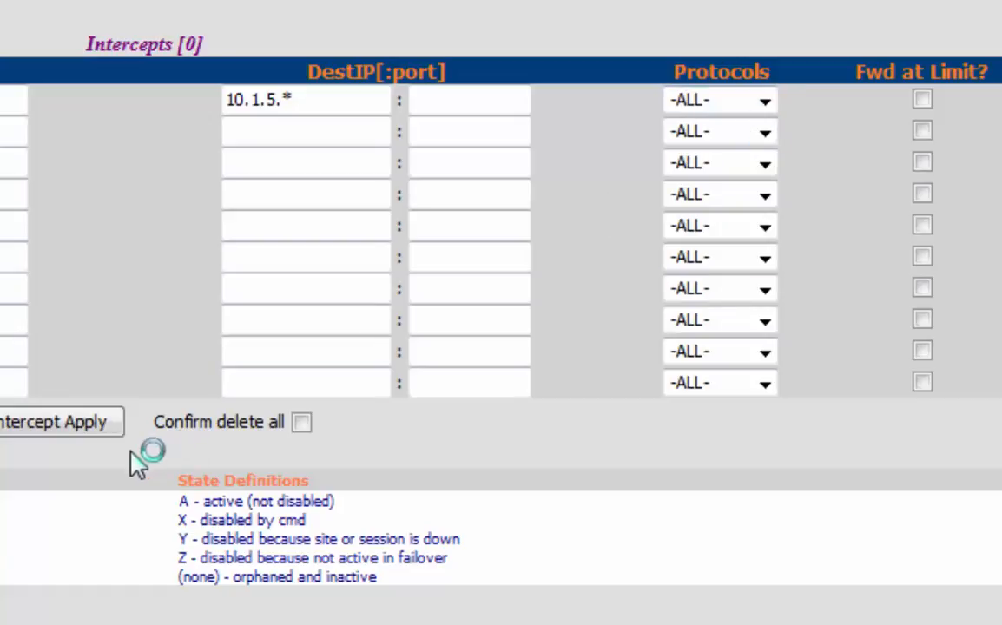
{"action": "left_click", "coordinate": [55, 419]}
{"action": "left_click", "coordinate": [57, 424]}
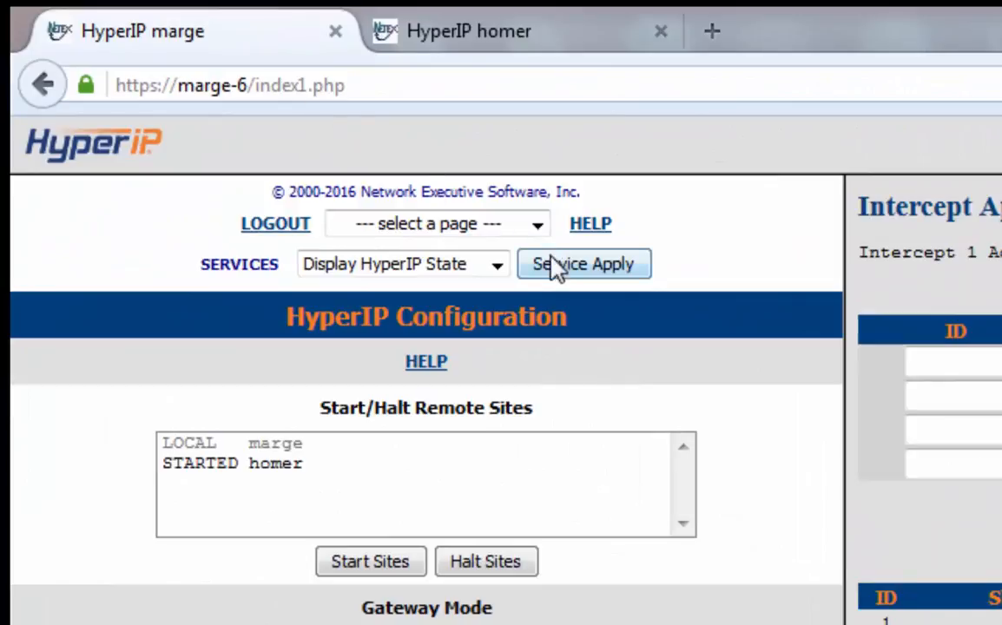
Step: On the Bandwidth Schedule page, set the new rule's day, month and date to any
{"action": "left_click", "coordinate": [537, 226]}
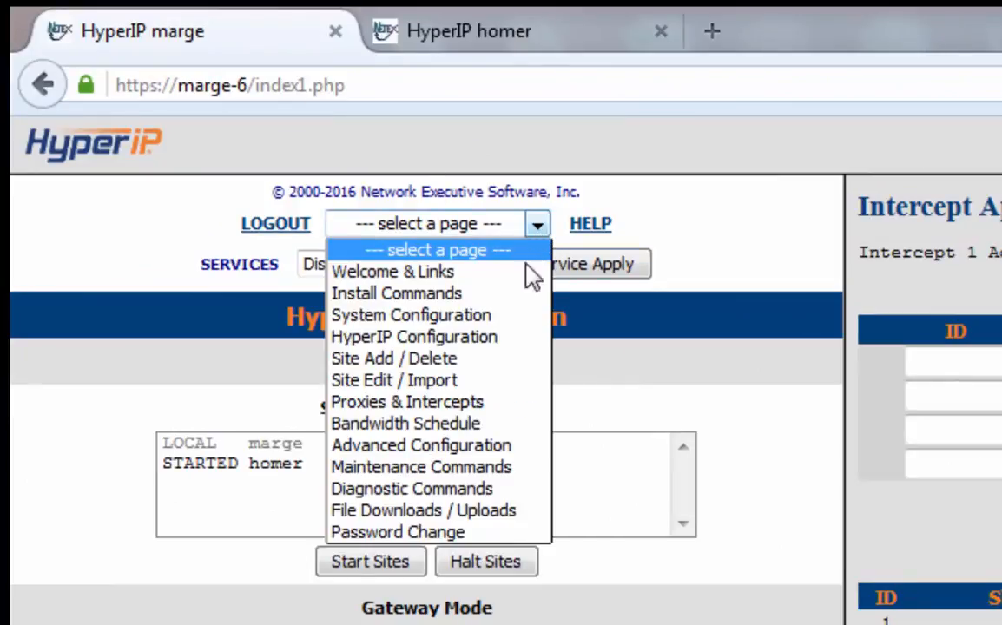
{"action": "left_click", "coordinate": [469, 426]}
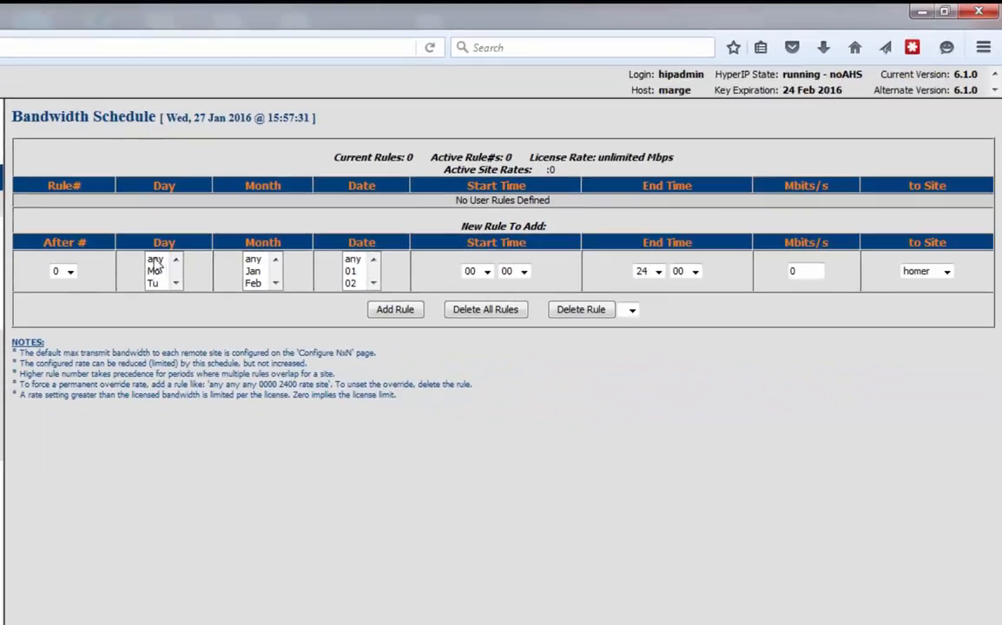
{"action": "left_click", "coordinate": [156, 260]}
{"action": "left_click", "coordinate": [253, 260]}
{"action": "left_click", "coordinate": [352, 260]}
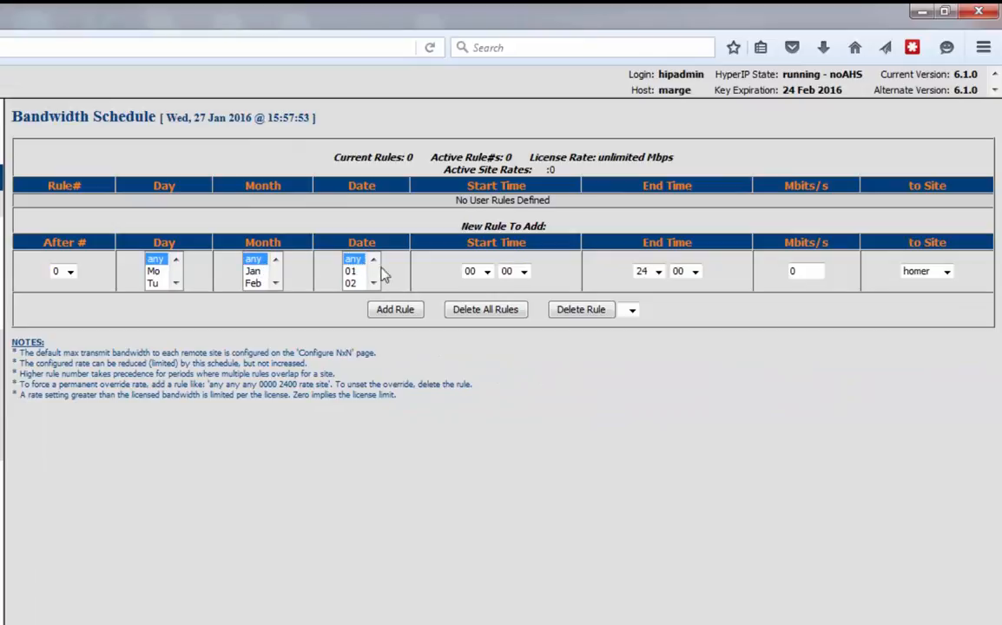
Step: Keep the new bandwidth rule's start time at 00:00 and its end time at 24:00
{"action": "left_click", "coordinate": [486, 271]}
{"action": "left_click", "coordinate": [486, 270]}
{"action": "left_click", "coordinate": [522, 271]}
{"action": "left_click", "coordinate": [522, 271]}
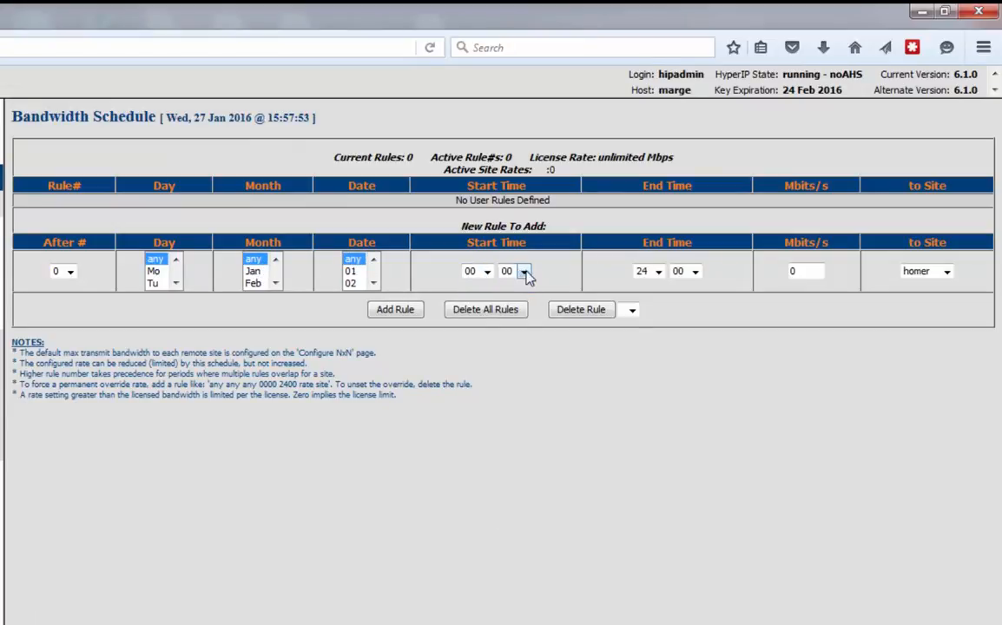
{"action": "left_click", "coordinate": [659, 271]}
{"action": "left_click", "coordinate": [658, 271]}
{"action": "left_click", "coordinate": [696, 272]}
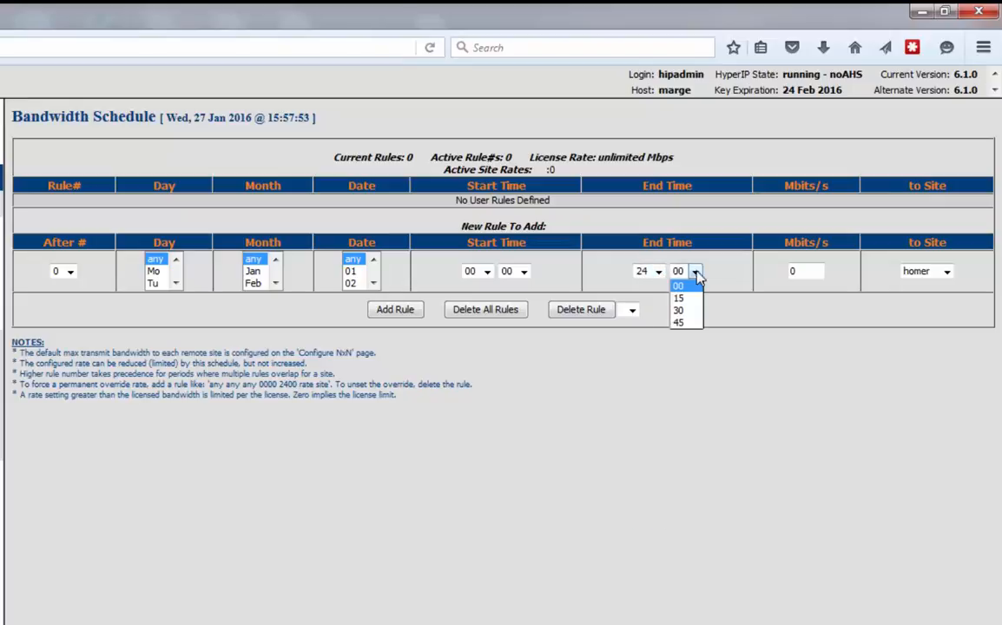
{"action": "left_click", "coordinate": [696, 272]}
Step: Set the new rule's rate to 20 Mbits/s for site homer and add the rule
{"action": "double_click", "coordinate": [805, 271]}
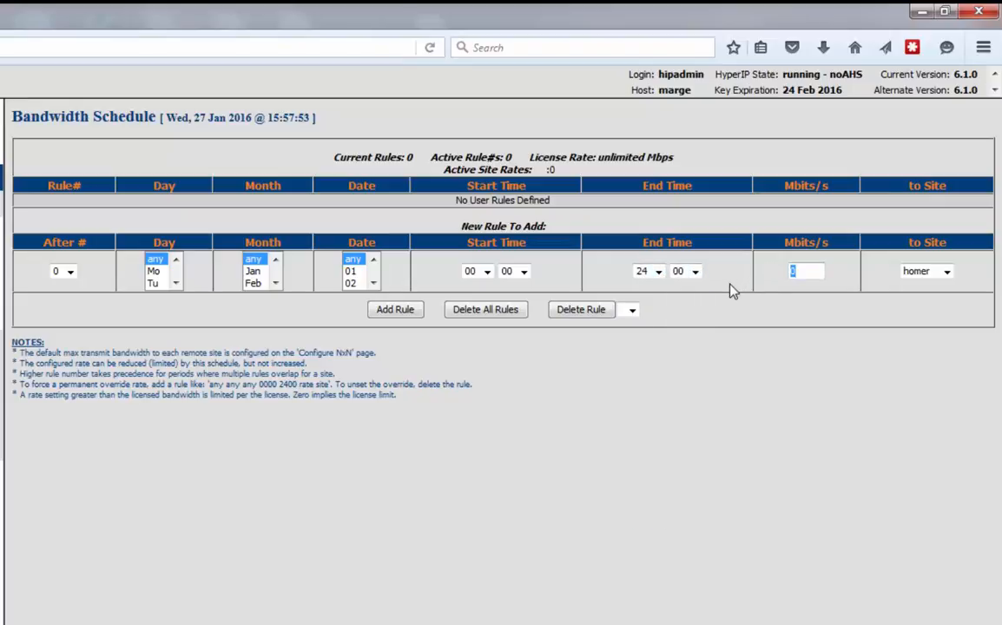
{"action": "type", "text": "20"}
{"action": "left_click", "coordinate": [948, 274]}
{"action": "left_click", "coordinate": [948, 274]}
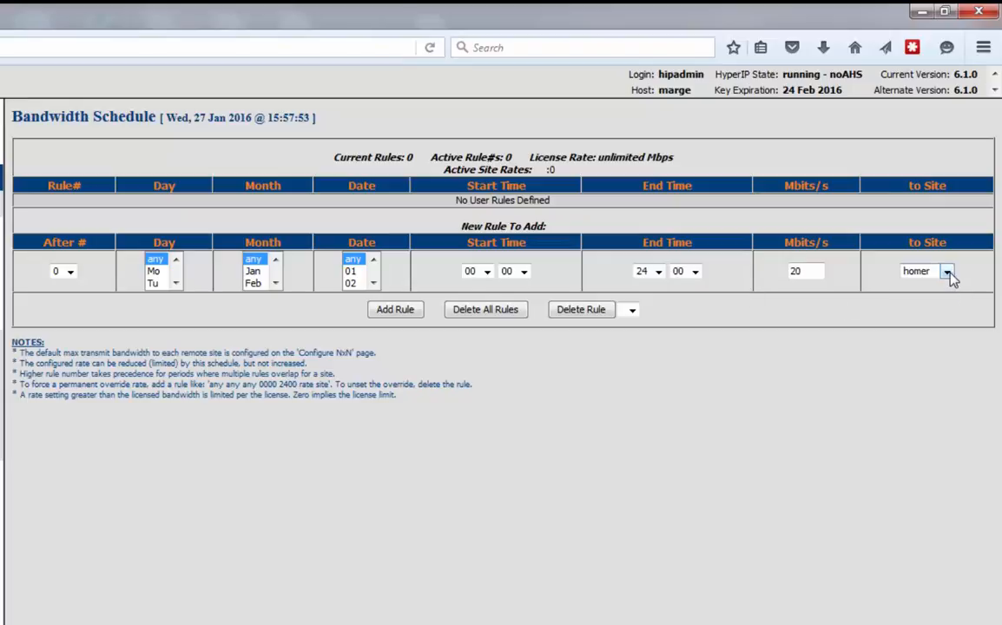
{"action": "left_click", "coordinate": [395, 310]}
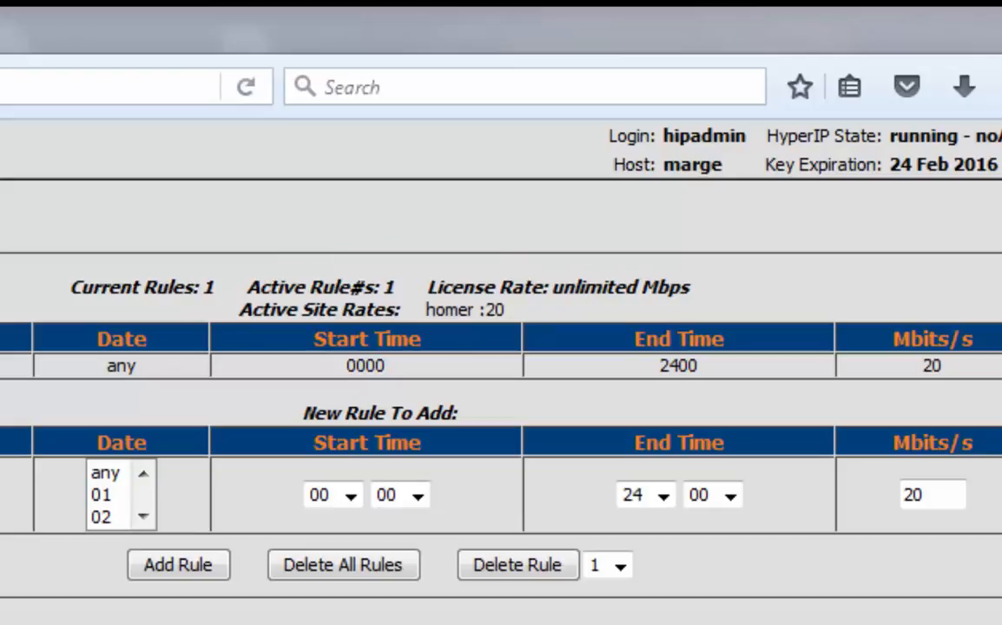
Step: Open marge's Advanced Configuration page and show the current routes
{"action": "left_click", "coordinate": [80, 227]}
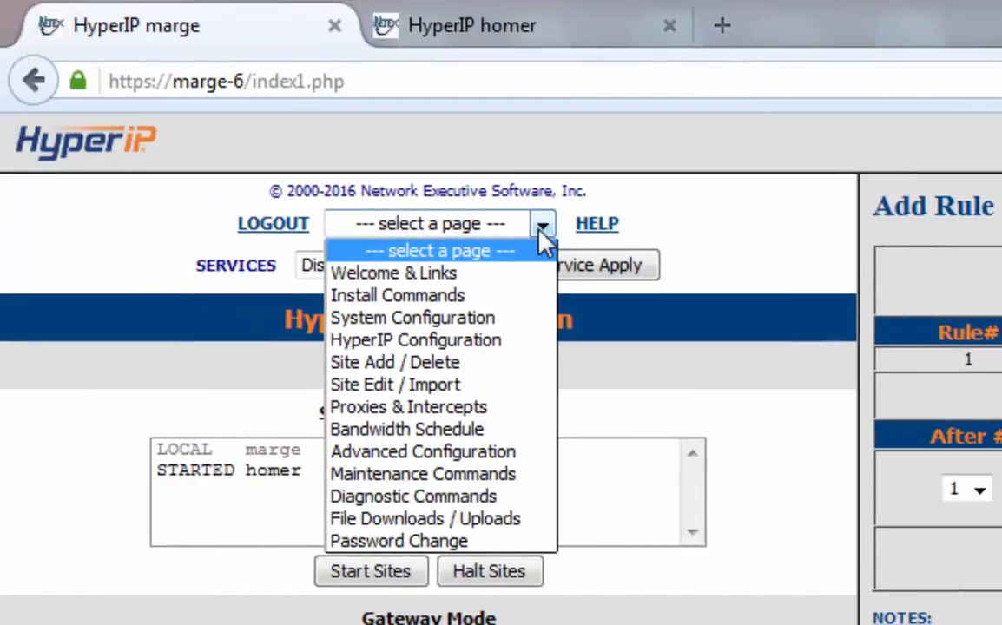
{"action": "left_click", "coordinate": [477, 453]}
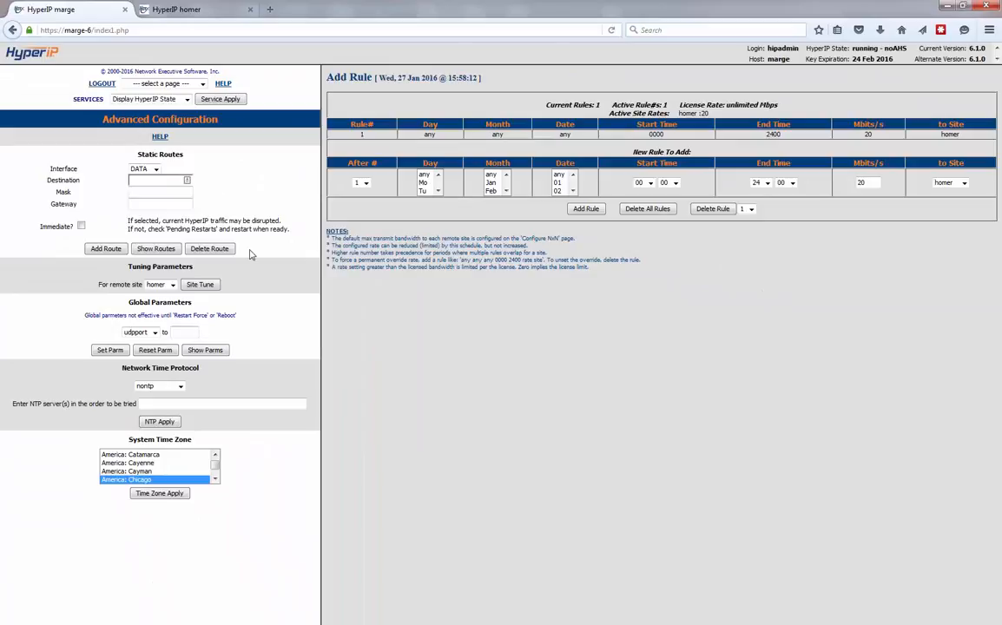
{"action": "left_click", "coordinate": [156, 251]}
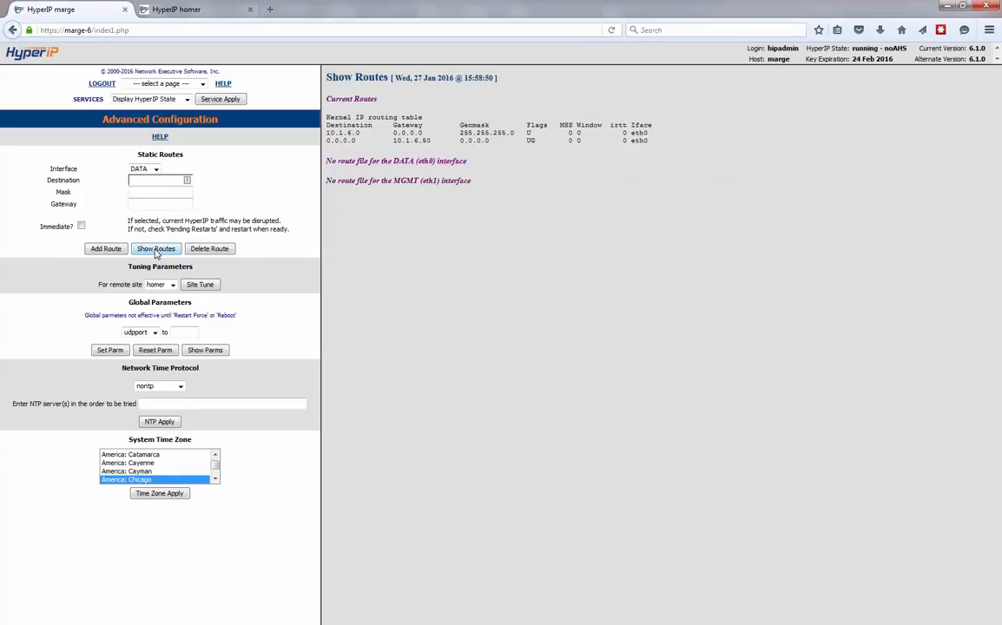
Step: Enter a static route on the DATA interface with destination 10.1.5.0 and mask 255.255.255.0
{"action": "left_click", "coordinate": [150, 181]}
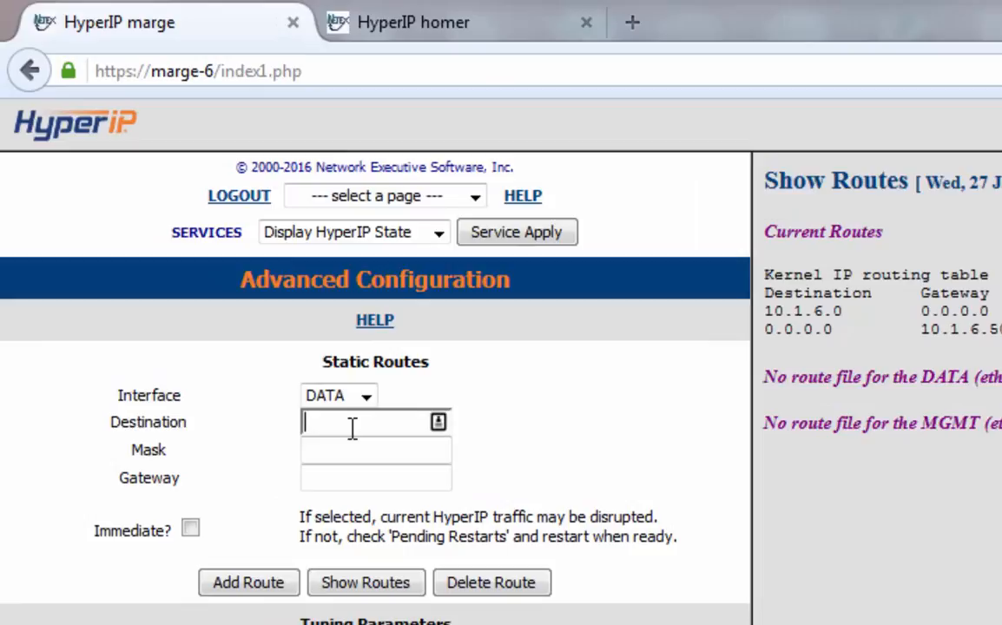
{"action": "type", "text": "10"}
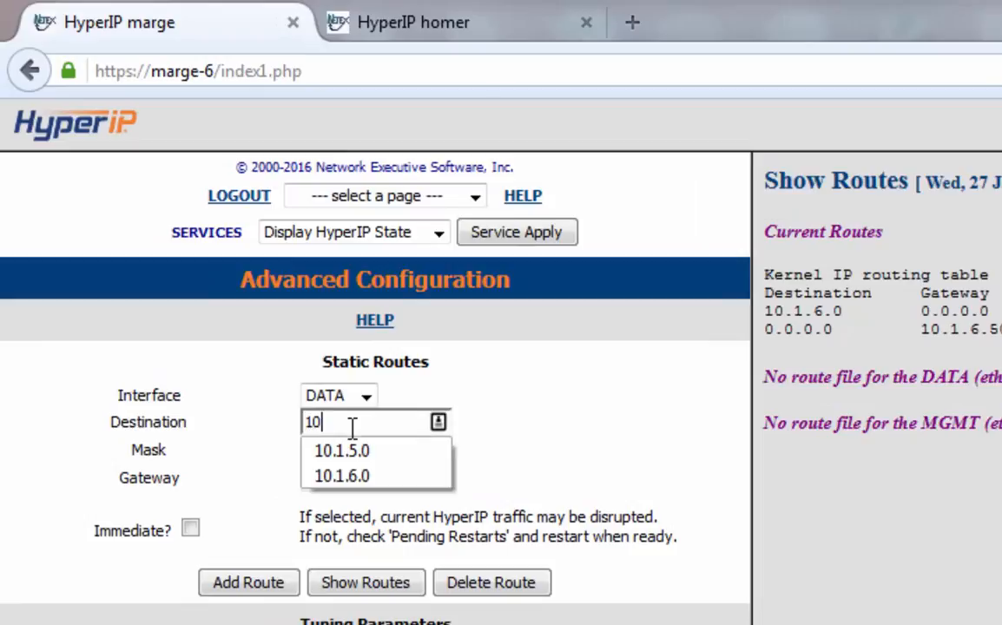
{"action": "type", "text": ".1.5.0"}
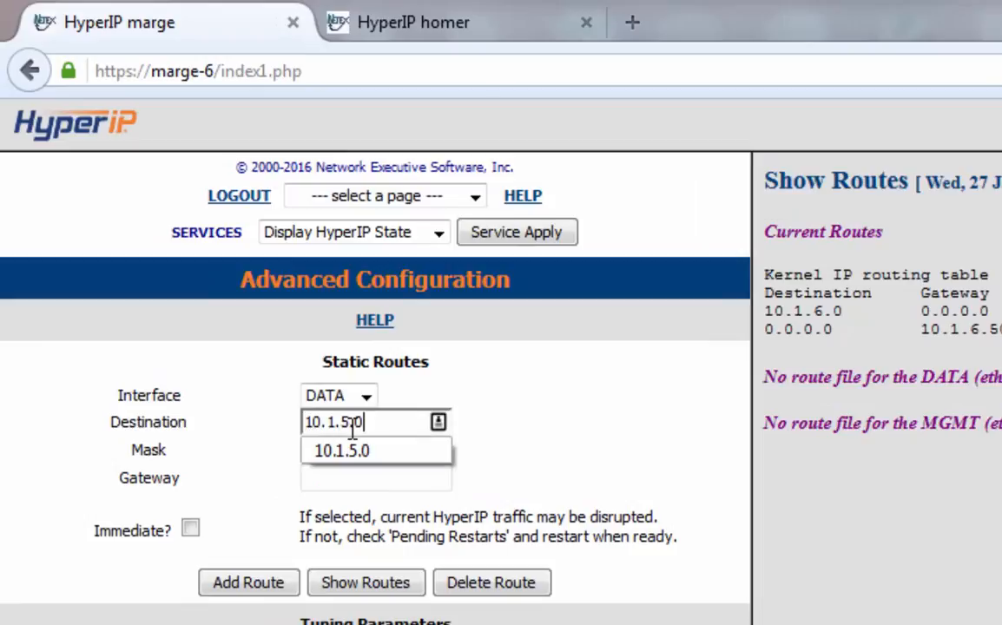
{"action": "key", "text": "Tab"}
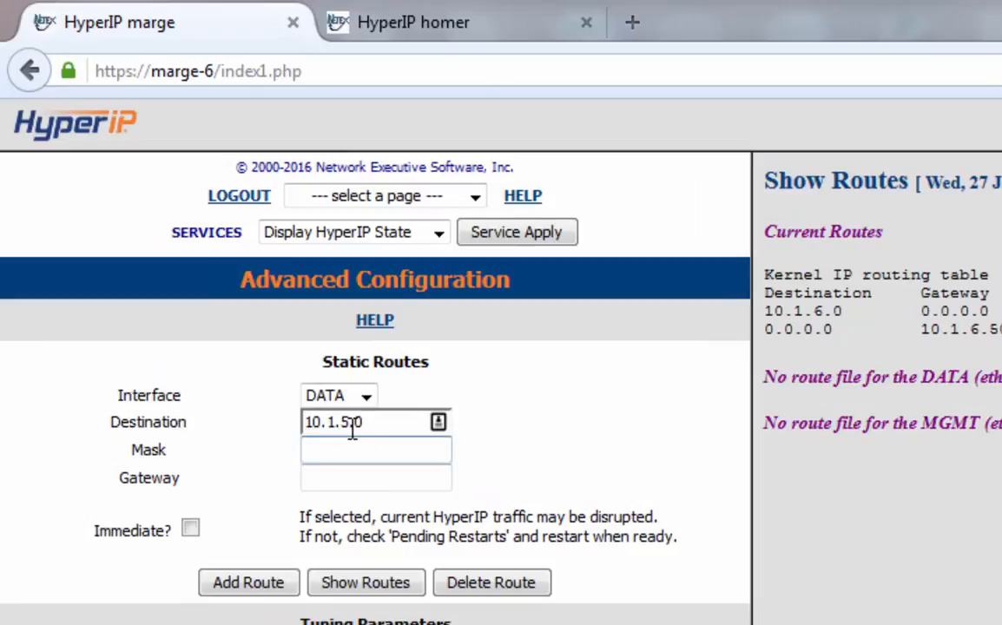
{"action": "type", "text": "255.255."}
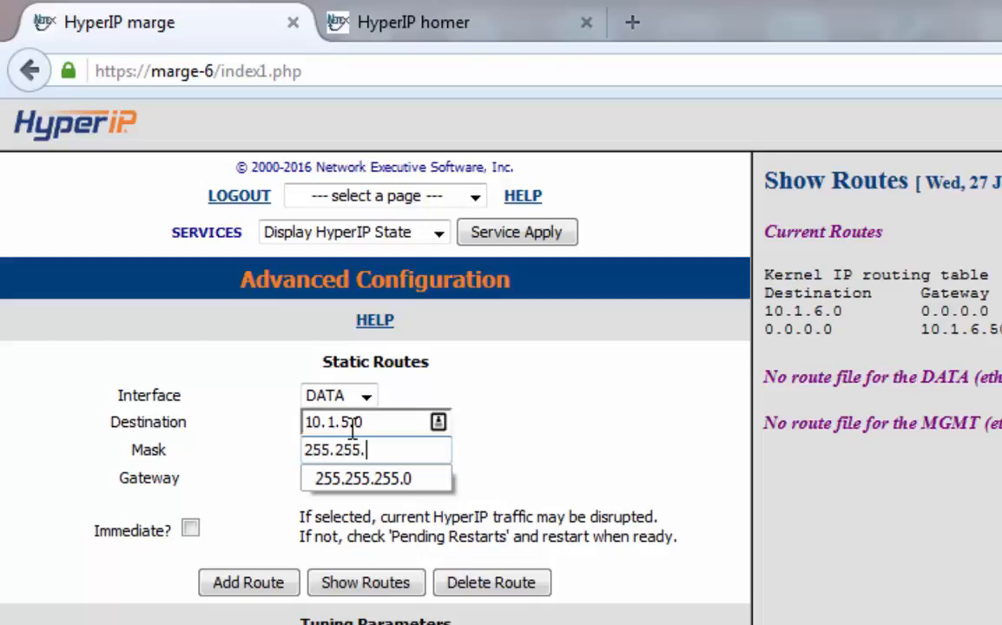
{"action": "type", "text": "255.0"}
Step: Set the static route's gateway to 10.1.6.62, make it take effect immediately, and add the route
{"action": "key", "text": "Tab"}
{"action": "type", "text": "10.1."}
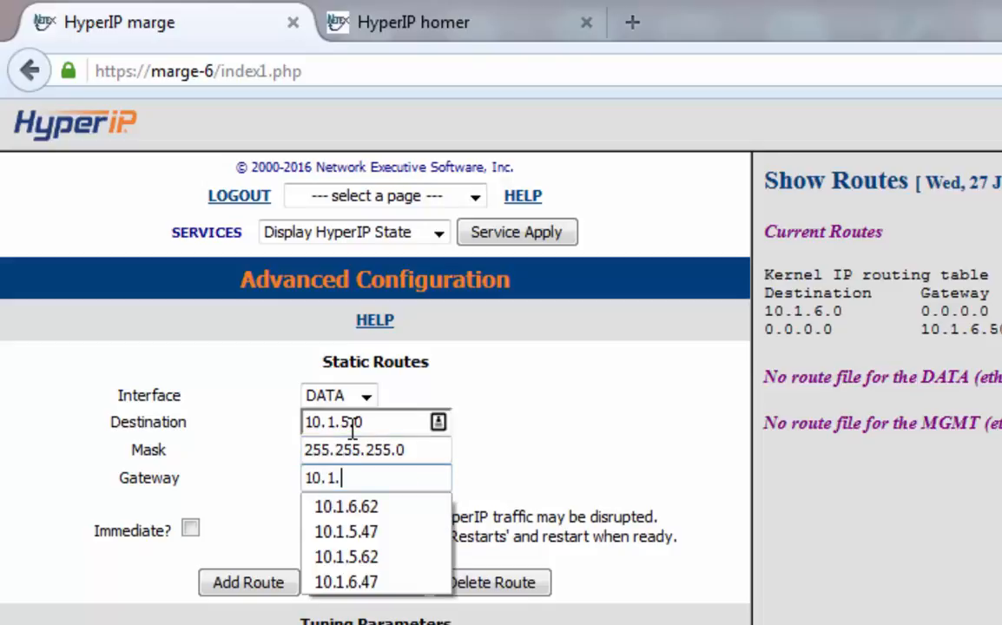
{"action": "type", "text": "5.62"}
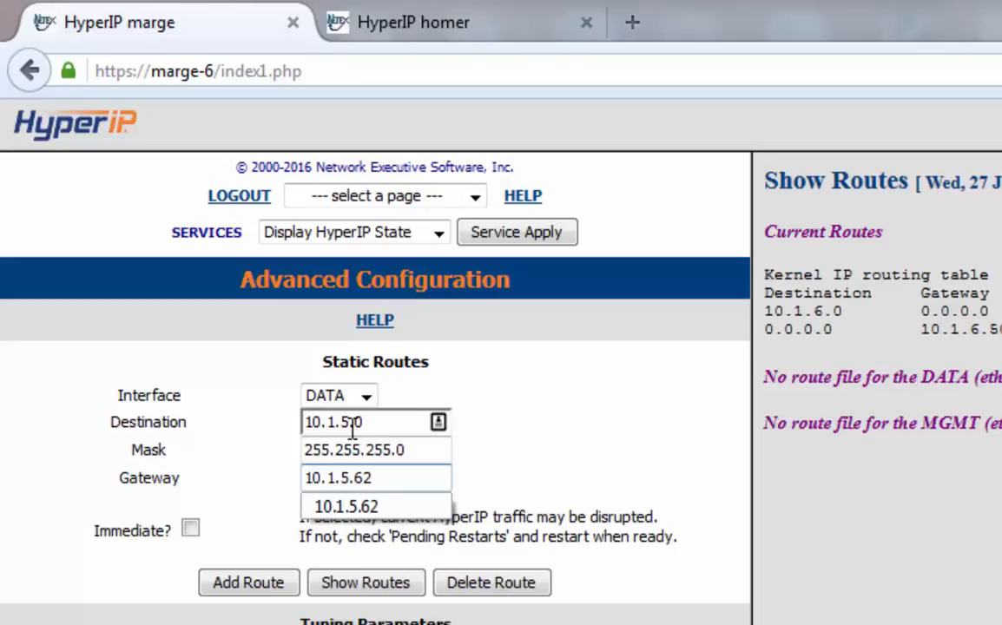
{"action": "left_click", "coordinate": [248, 502]}
{"action": "left_click", "coordinate": [190, 528]}
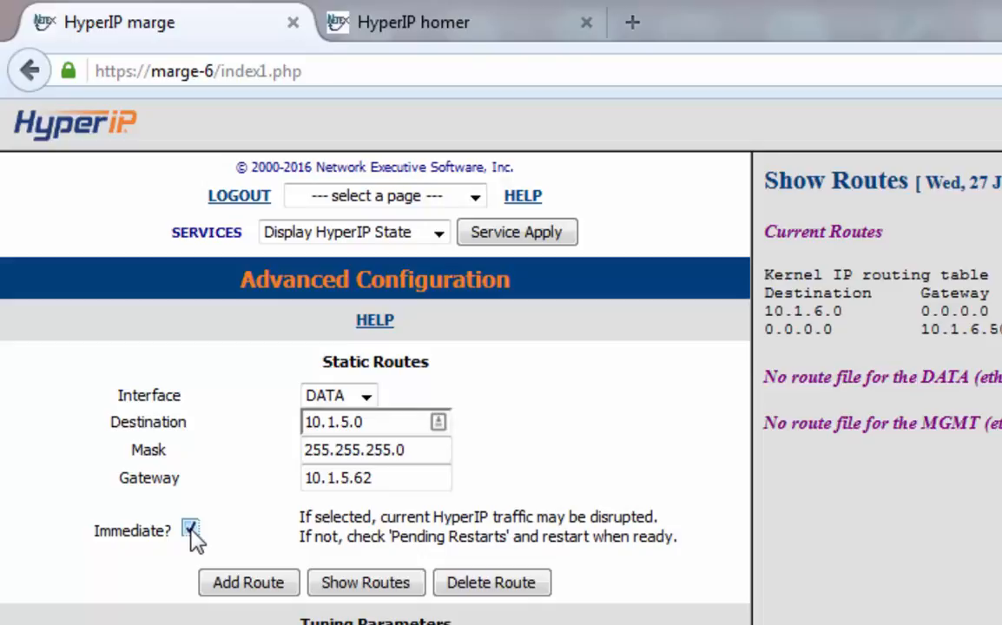
{"action": "left_click", "coordinate": [244, 585]}
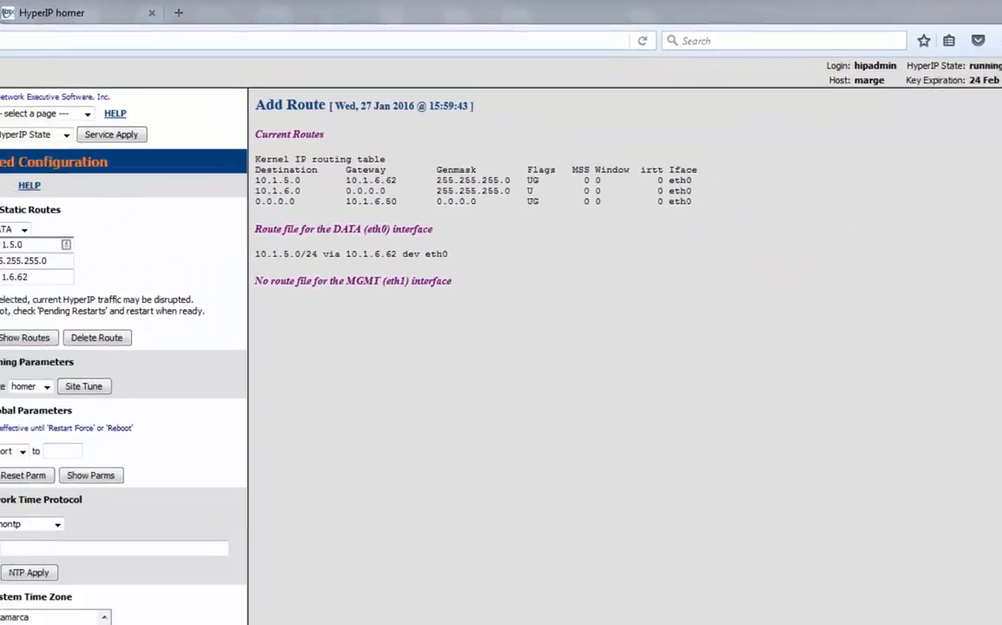
Step: Show the pending restarts on marge
{"action": "left_click", "coordinate": [187, 99]}
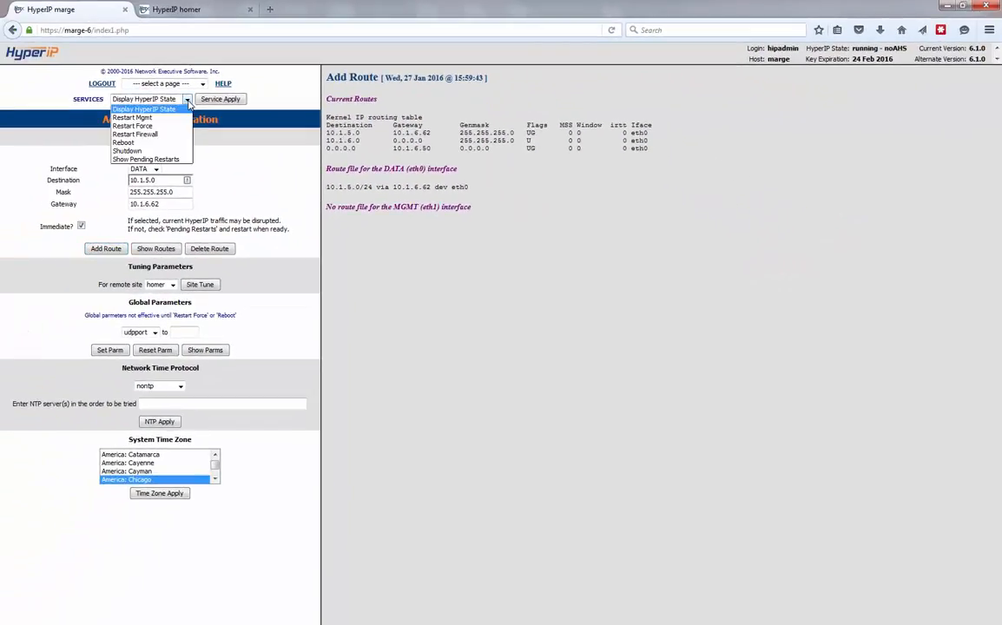
{"action": "left_click", "coordinate": [172, 160]}
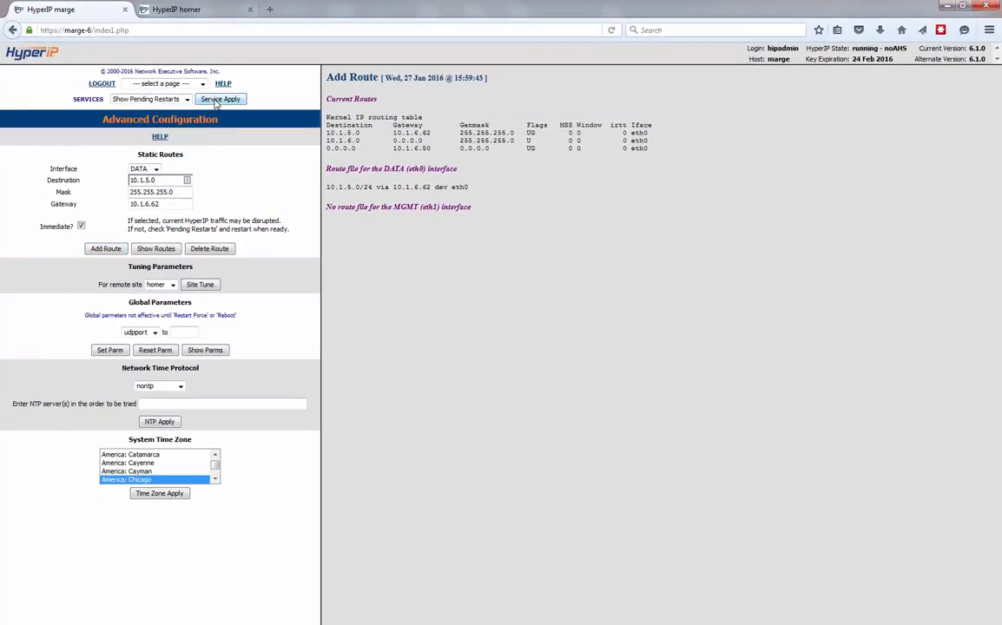
{"action": "left_click", "coordinate": [218, 100]}
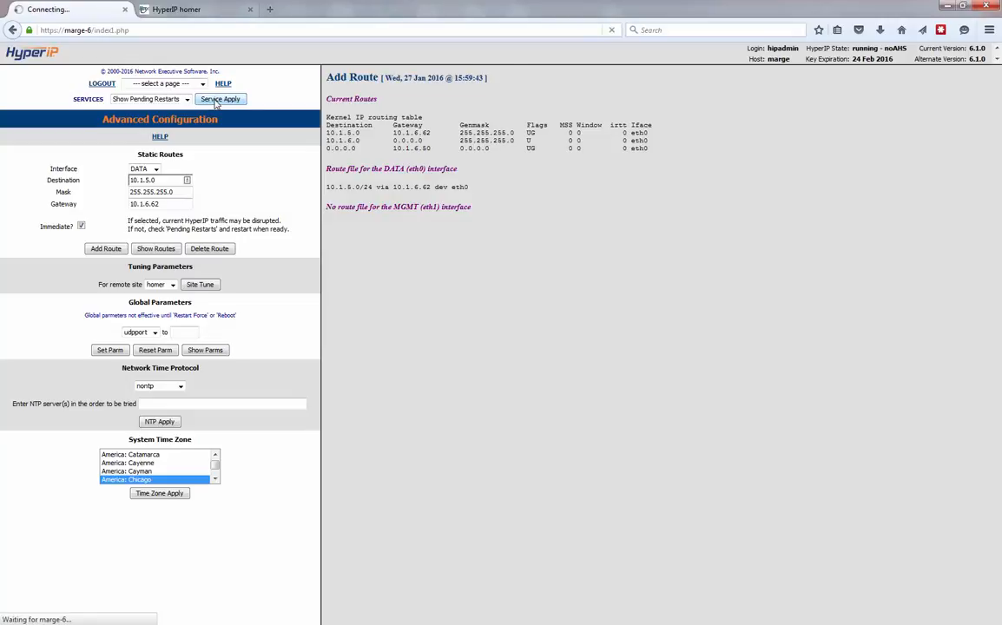
Step: Apply the Restart Force service on marge and confirm the restart
{"action": "left_click", "coordinate": [187, 99]}
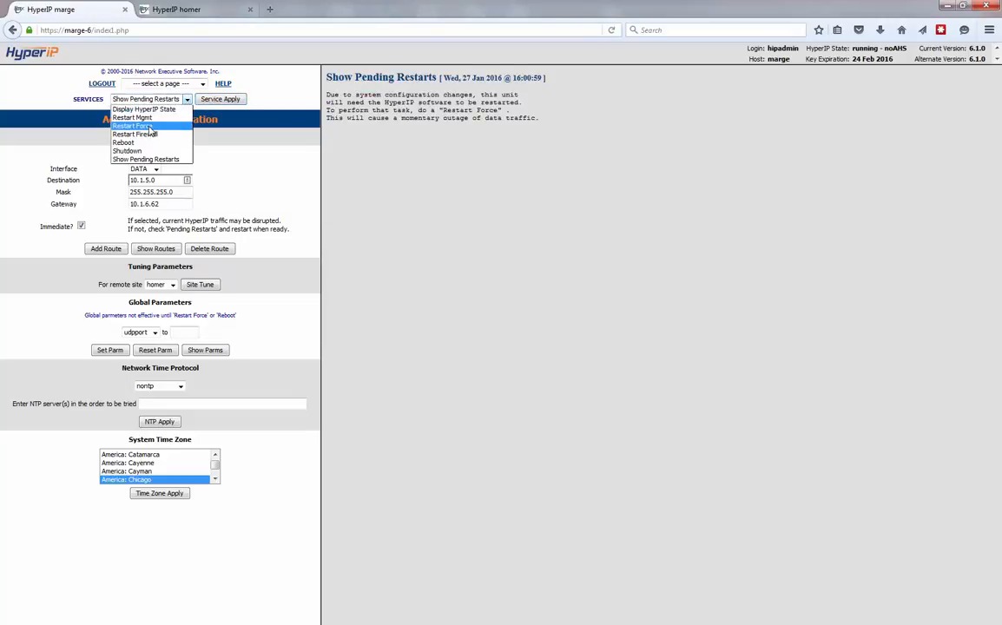
{"action": "left_click", "coordinate": [138, 121]}
{"action": "left_click", "coordinate": [220, 99]}
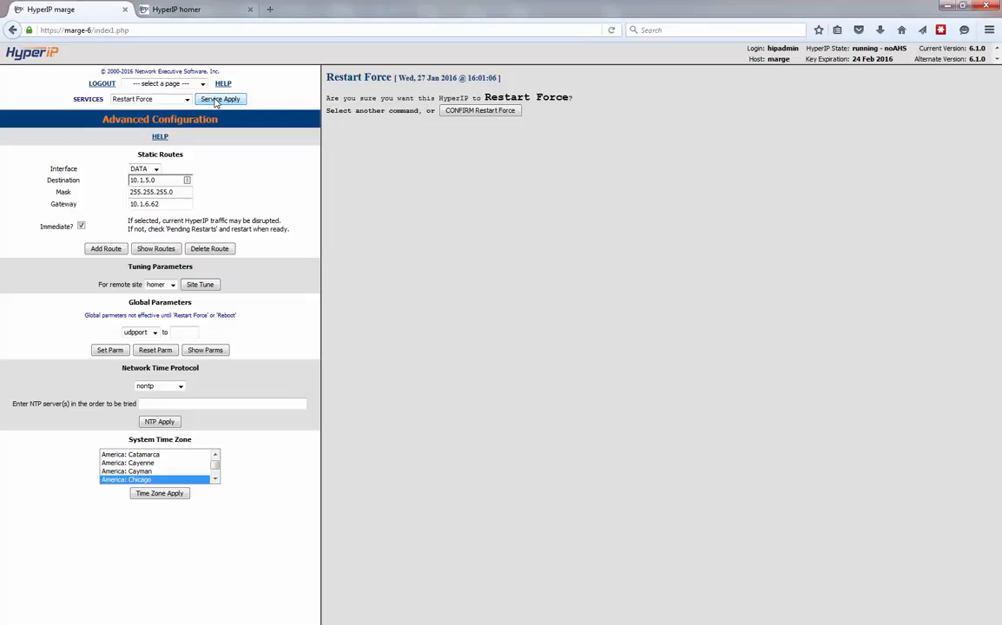
{"action": "left_click", "coordinate": [476, 110]}
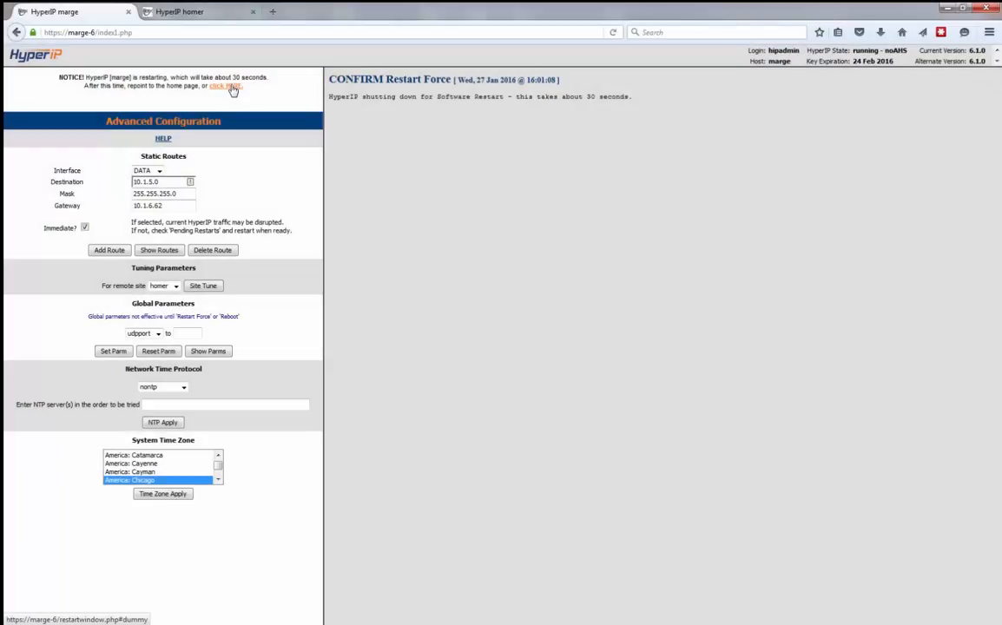
Step: Return to marge's management interface after the restart and display the HyperIP state
{"action": "left_click", "coordinate": [230, 87]}
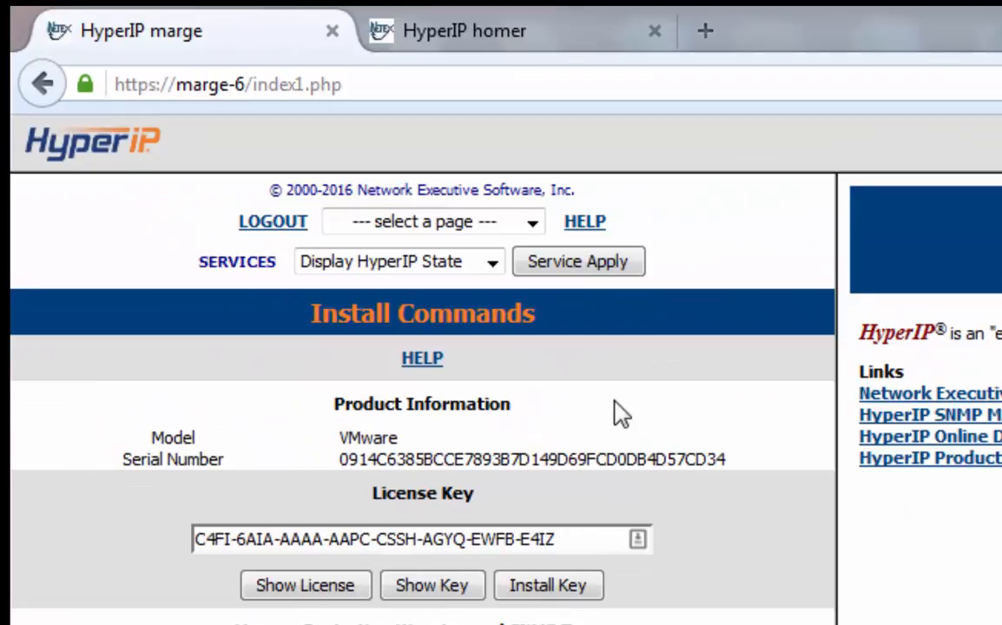
{"action": "left_click", "coordinate": [571, 270]}
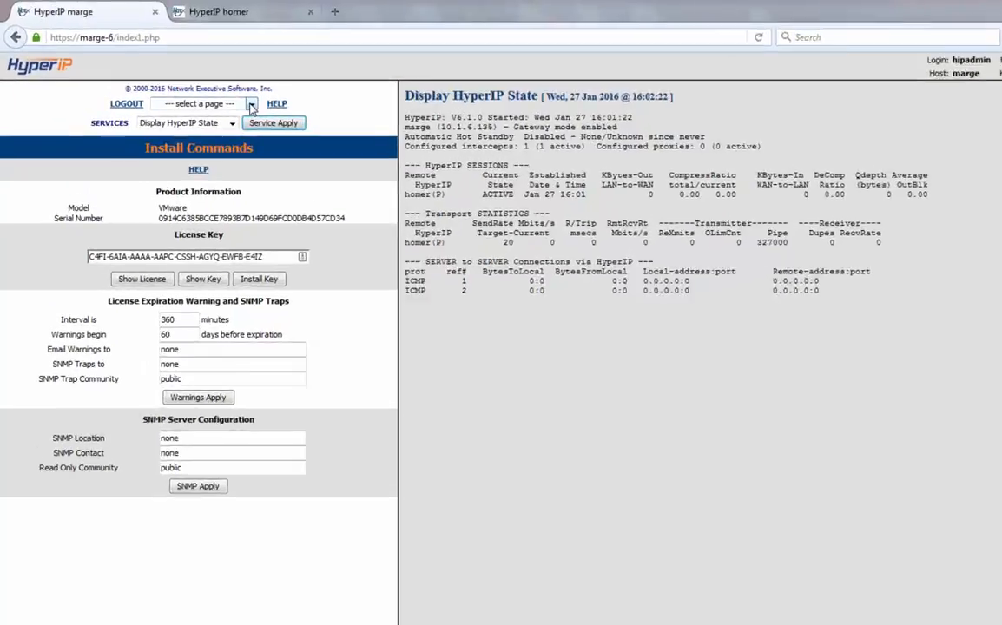
Step: Run a segment test from Diagnostic Commands against target 5 homer noAHS with 200 megabytes per pass and show its results
{"action": "left_click", "coordinate": [201, 84]}
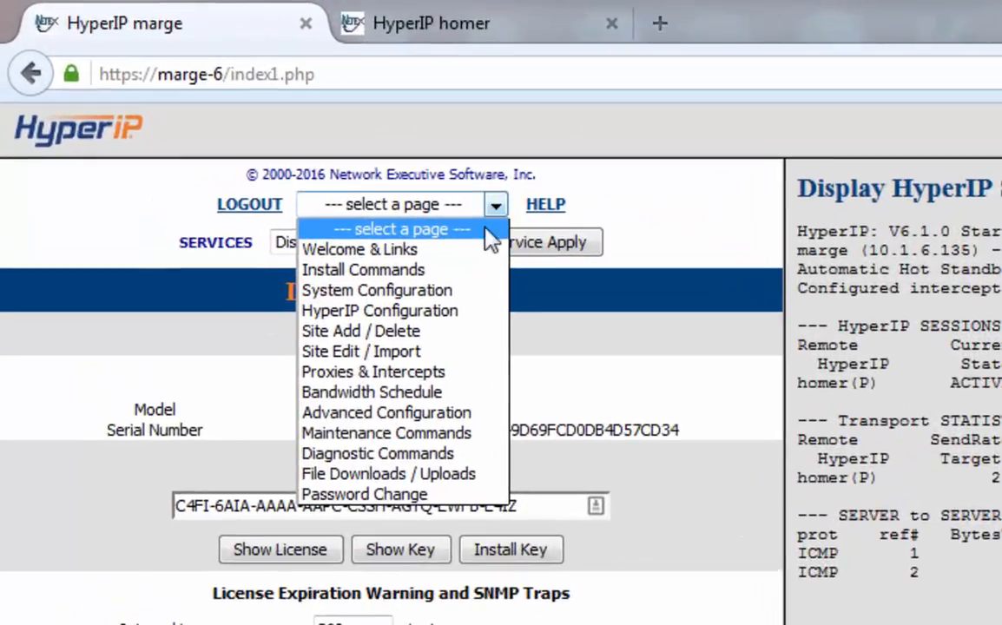
{"action": "left_click", "coordinate": [439, 453]}
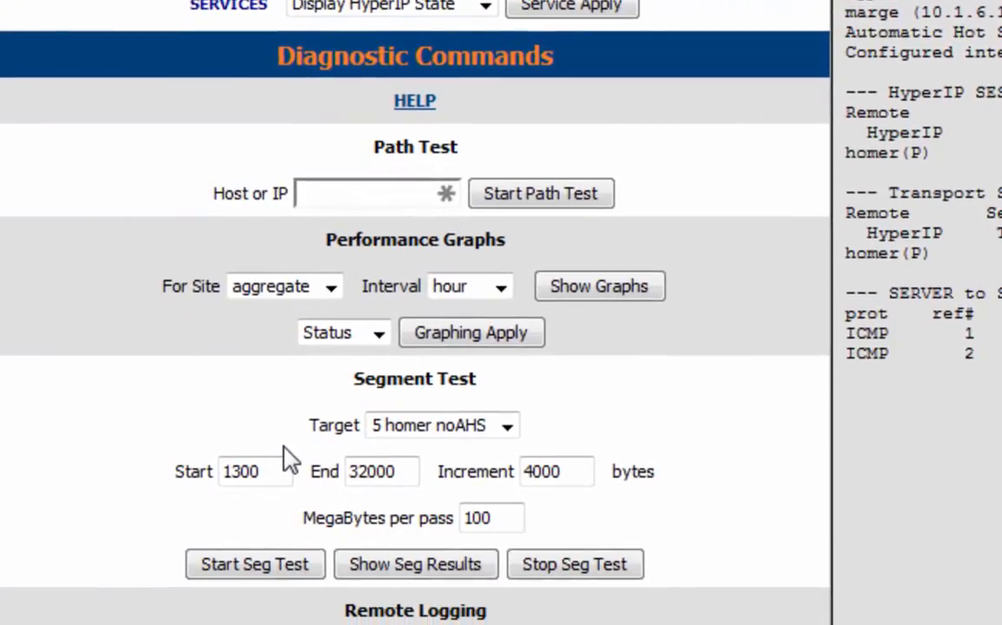
{"action": "left_click", "coordinate": [507, 426]}
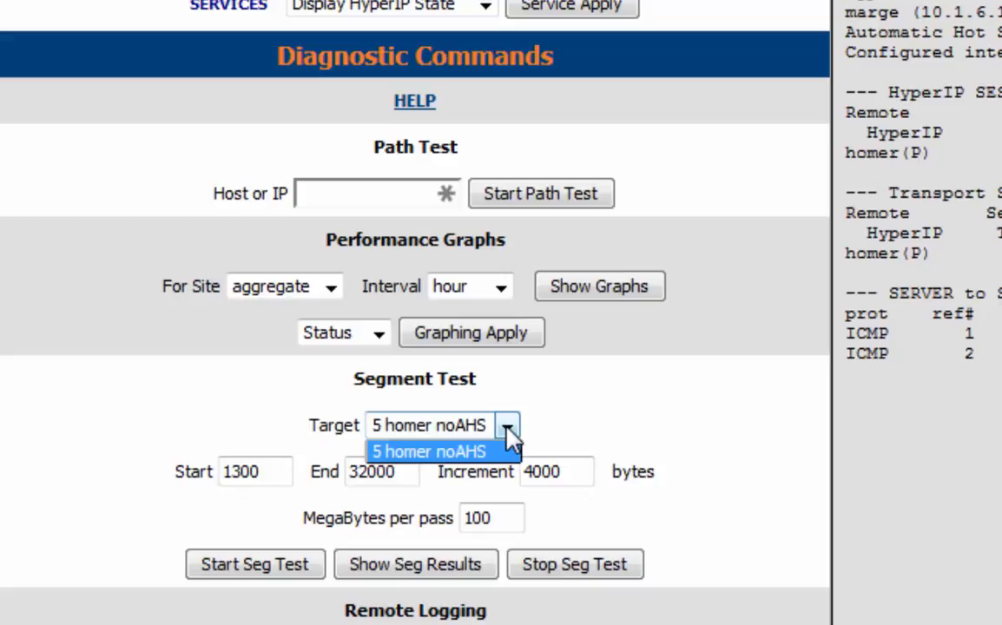
{"action": "left_click", "coordinate": [508, 428]}
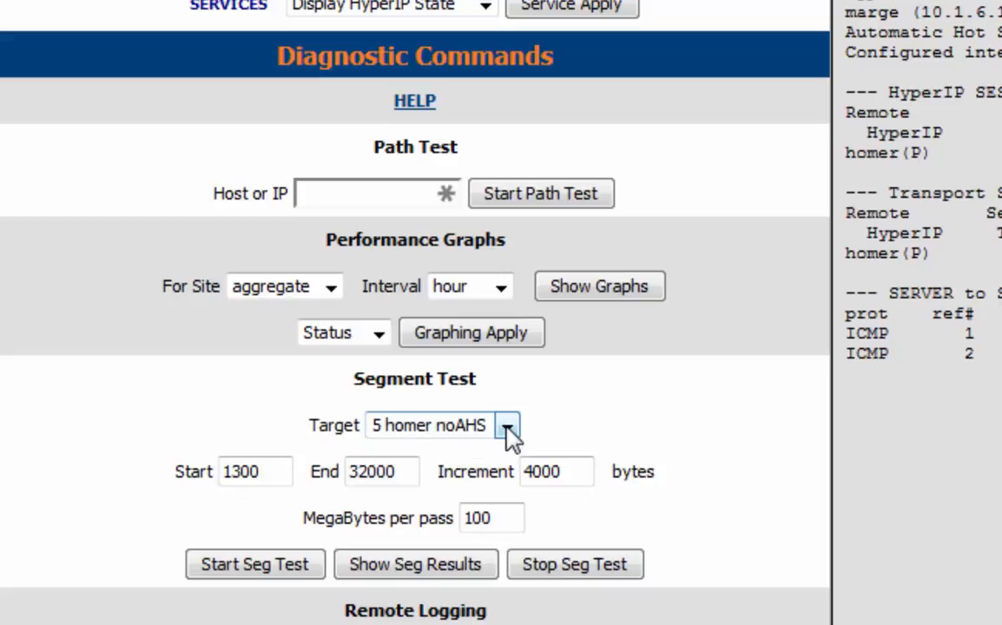
{"action": "double_click", "coordinate": [497, 521]}
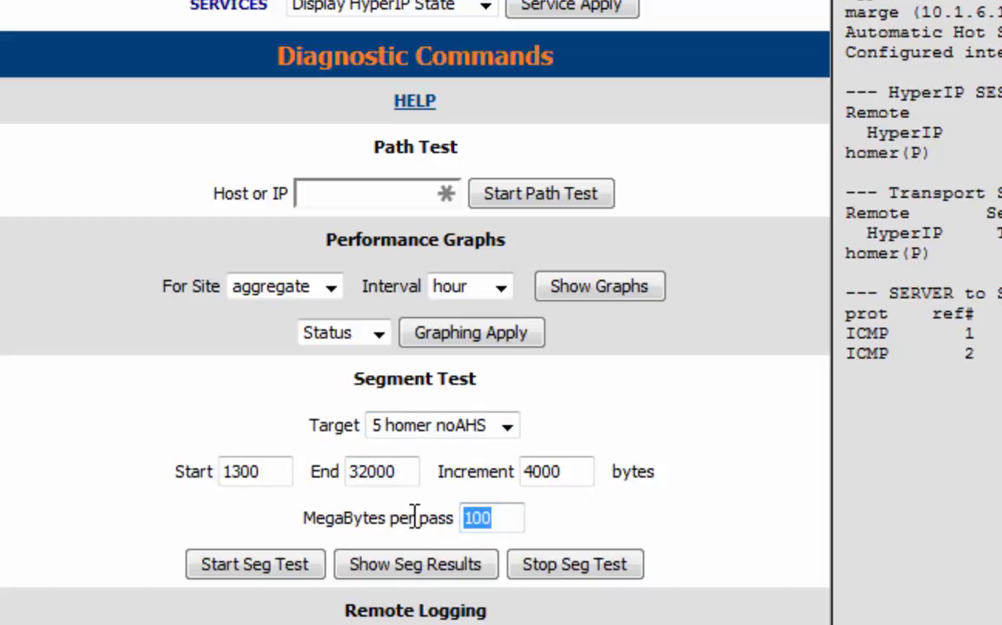
{"action": "type", "text": "200"}
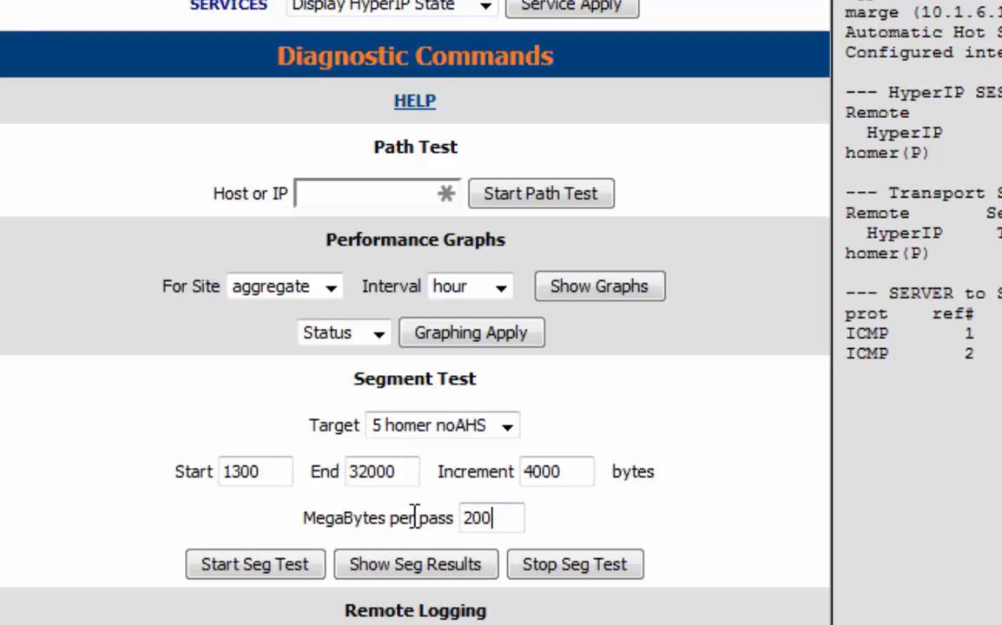
{"action": "left_click", "coordinate": [252, 573]}
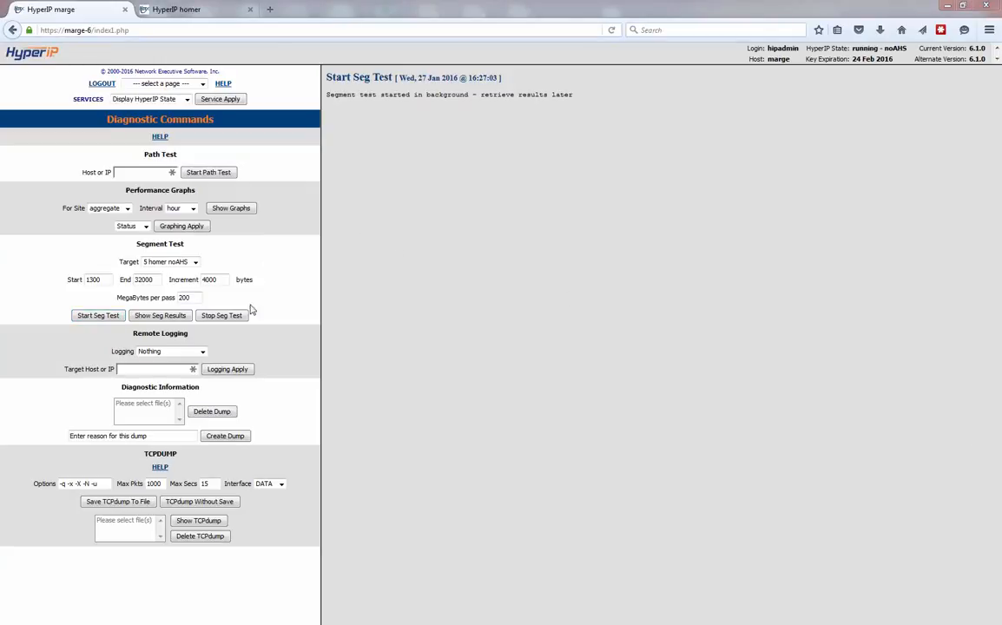
{"action": "left_click", "coordinate": [163, 318]}
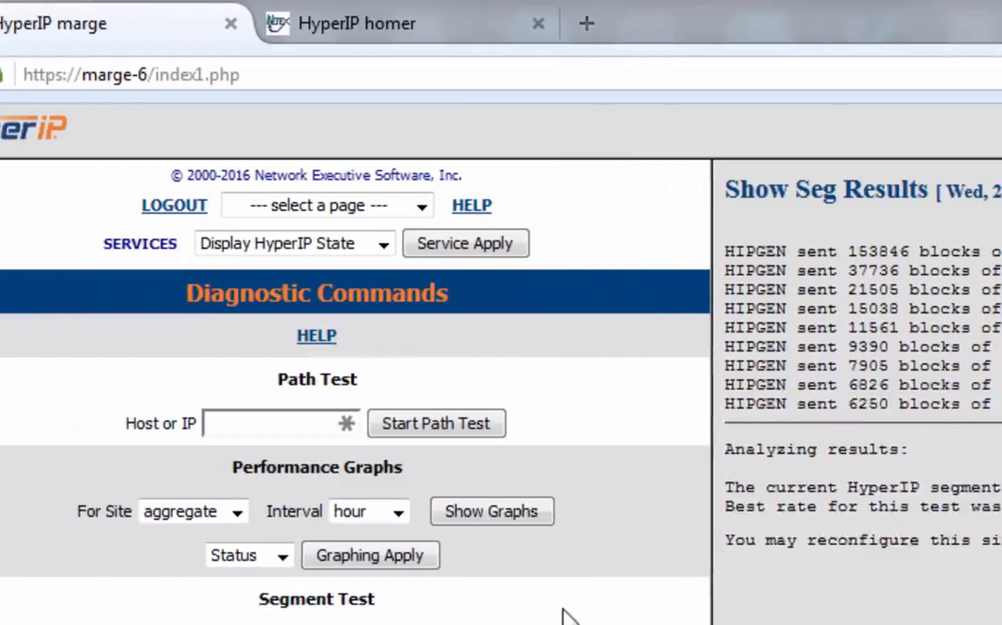
Step: Set homer's SegSize to 1300 in marge's Site Edit / Import configuration data and apply the site changes
{"action": "left_click", "coordinate": [422, 208]}
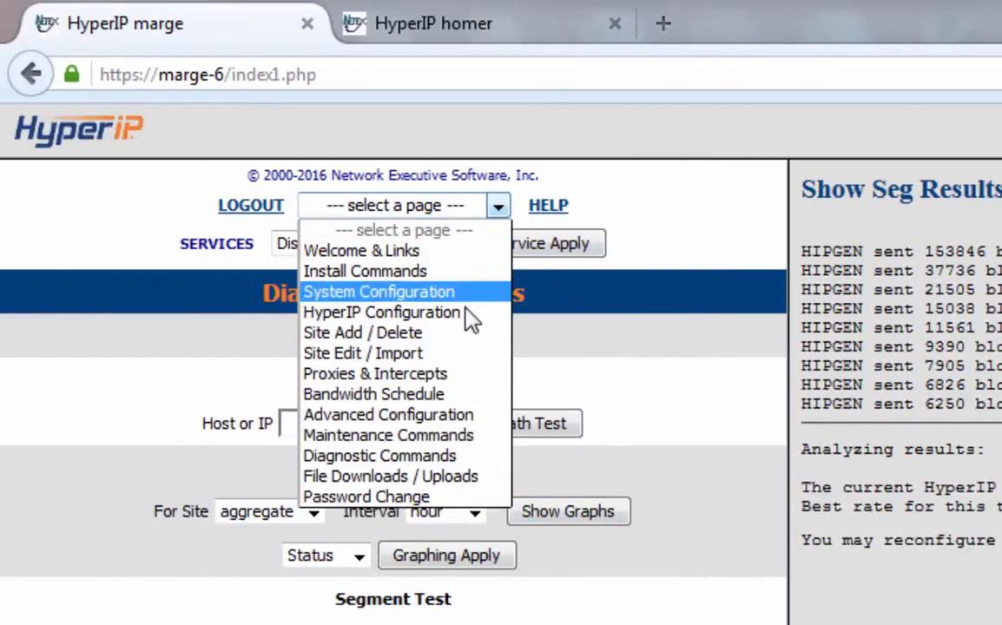
{"action": "left_click", "coordinate": [416, 357]}
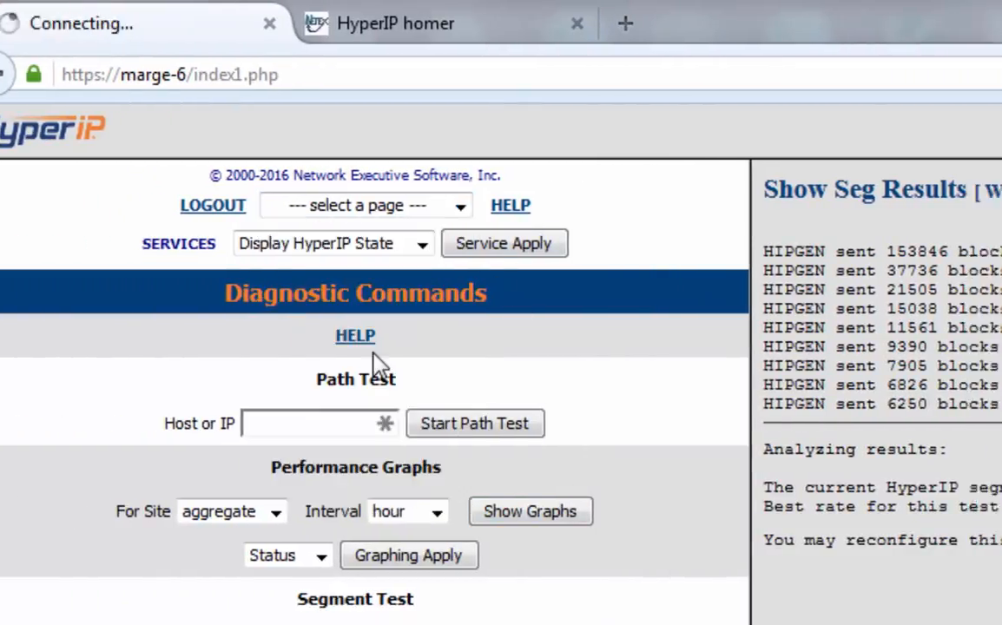
{"action": "left_click", "coordinate": [375, 331]}
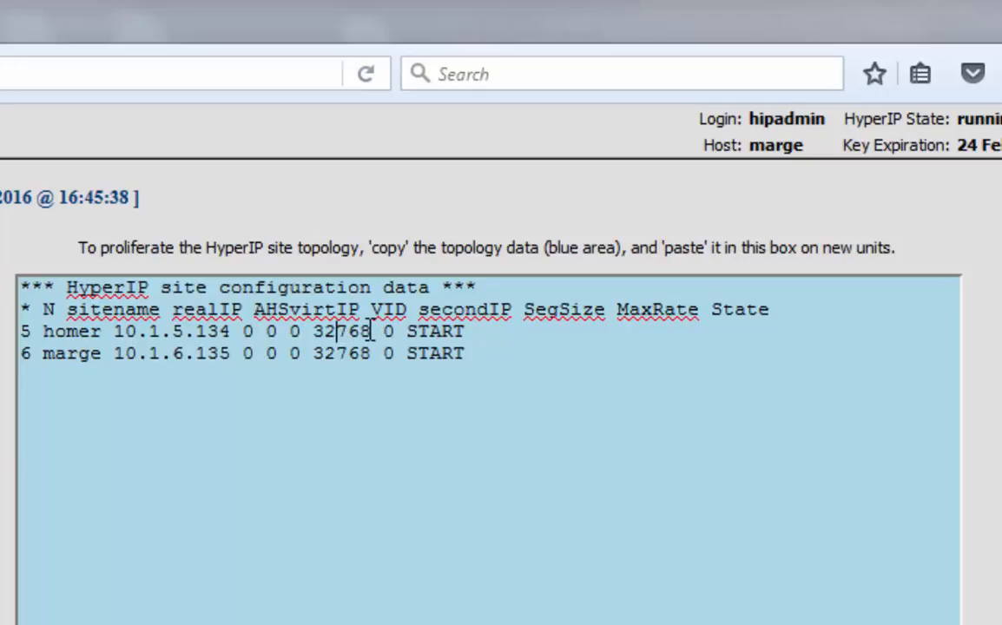
{"action": "left_click_drag", "start_coordinate": [376, 331], "coordinate": [313, 331]}
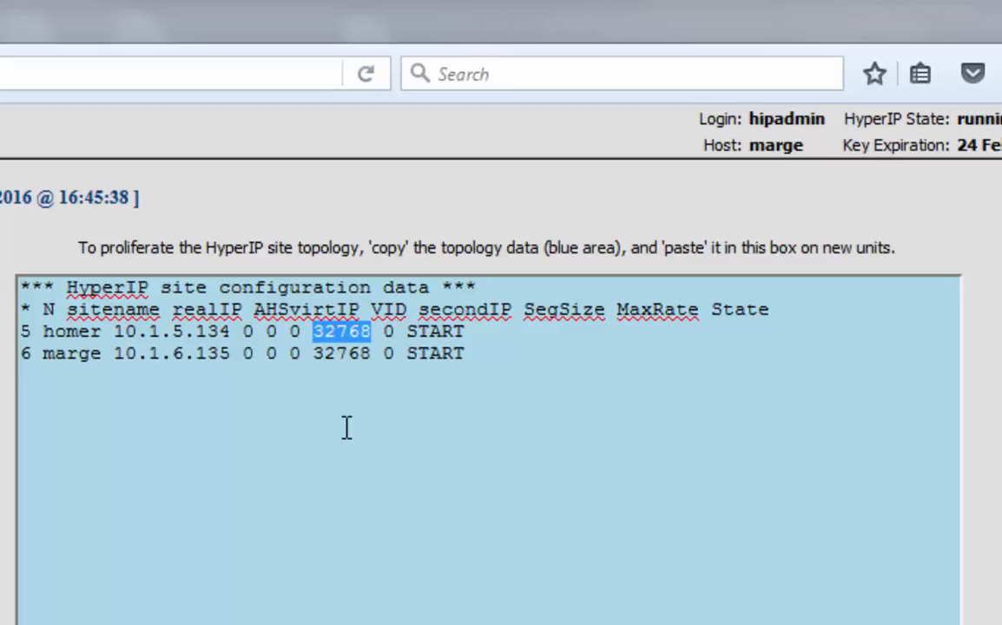
{"action": "type", "text": "1300"}
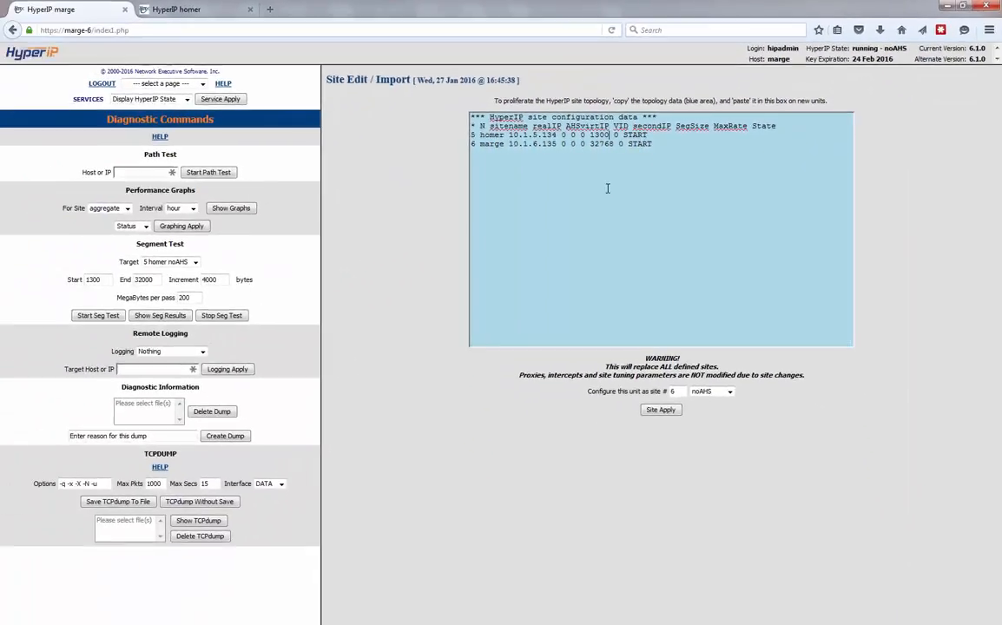
{"action": "left_click", "coordinate": [661, 412]}
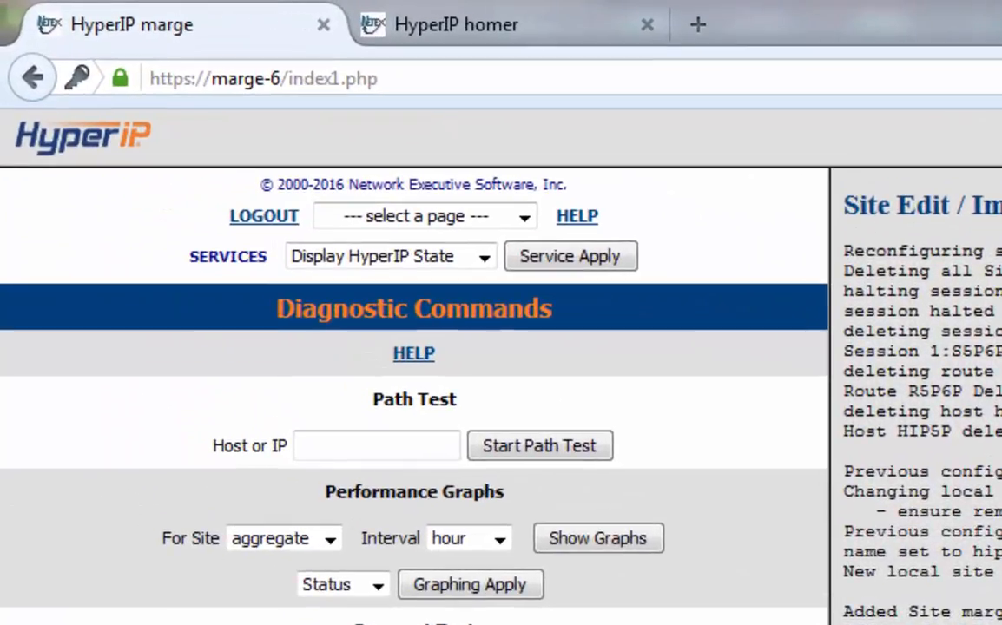
Step: Open the Site Tune parameters for remote site homer from marge's Advanced Configuration
{"action": "left_click", "coordinate": [525, 219]}
{"action": "left_click", "coordinate": [437, 447]}
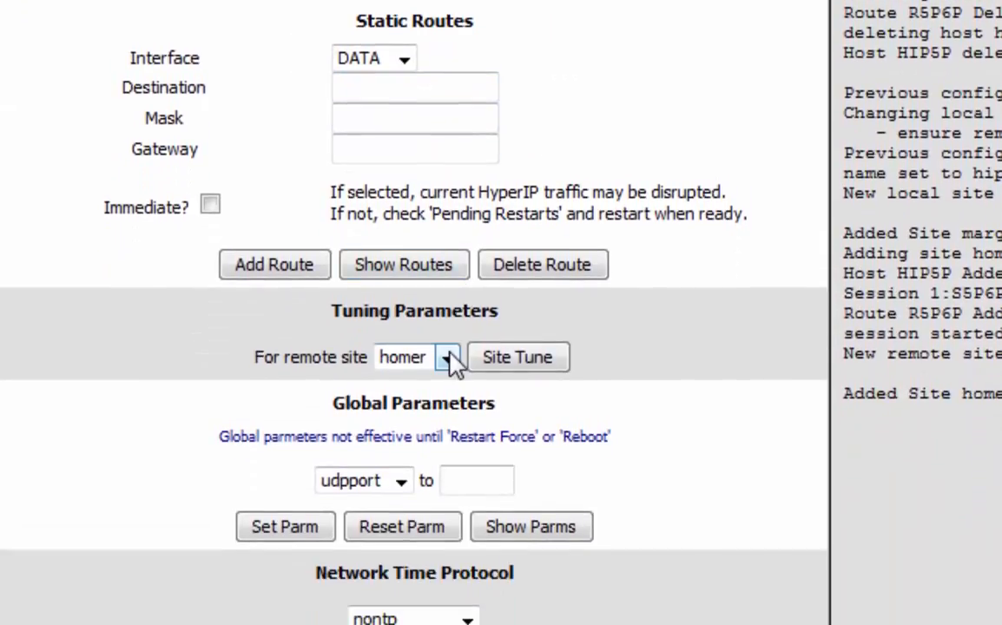
{"action": "left_click", "coordinate": [447, 357]}
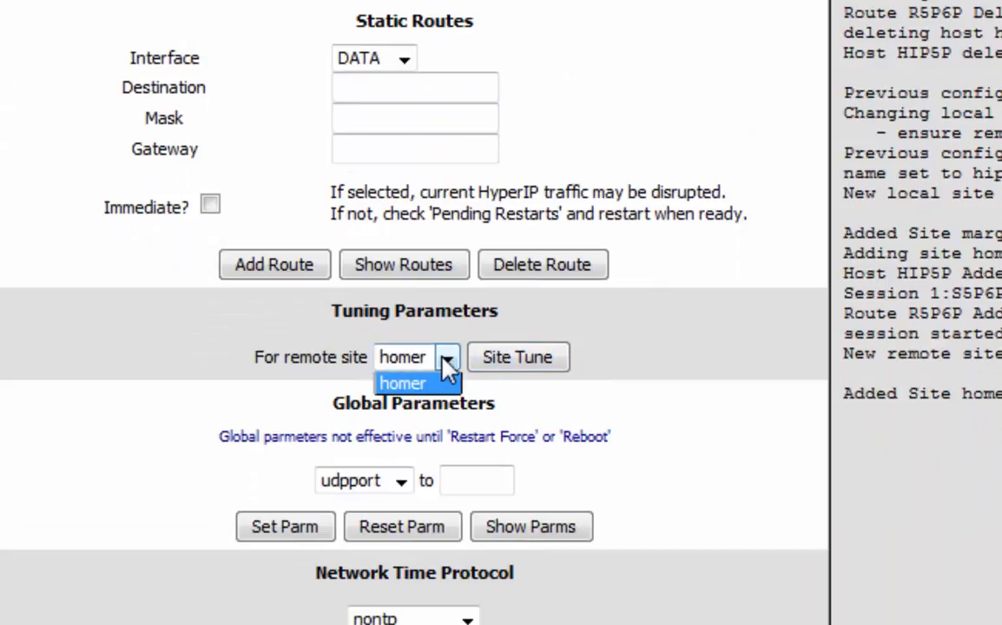
{"action": "left_click", "coordinate": [443, 355]}
{"action": "left_click", "coordinate": [514, 358]}
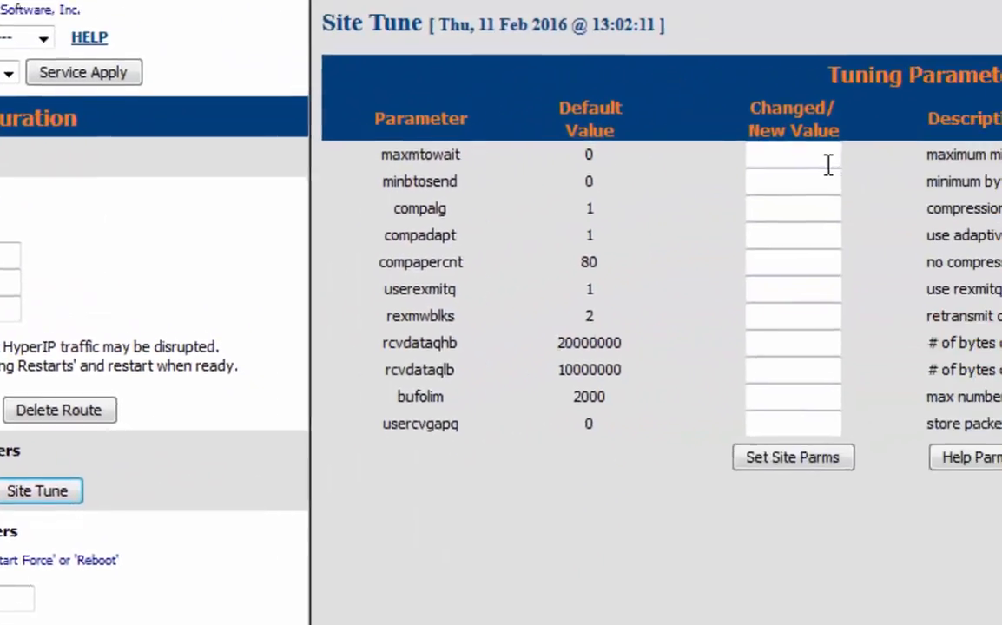
Step: Set the new values for sessions to homer to 1 for maxmtowait and 65400 for minbtosend
{"action": "left_click", "coordinate": [798, 159]}
{"action": "type", "text": "1"}
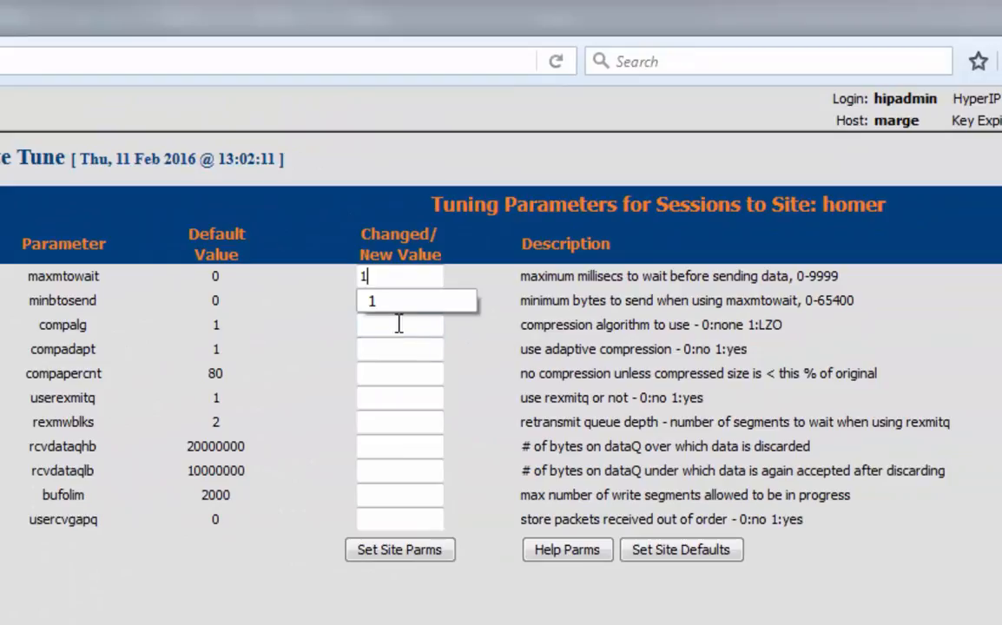
{"action": "left_click", "coordinate": [260, 332]}
{"action": "left_click", "coordinate": [371, 305]}
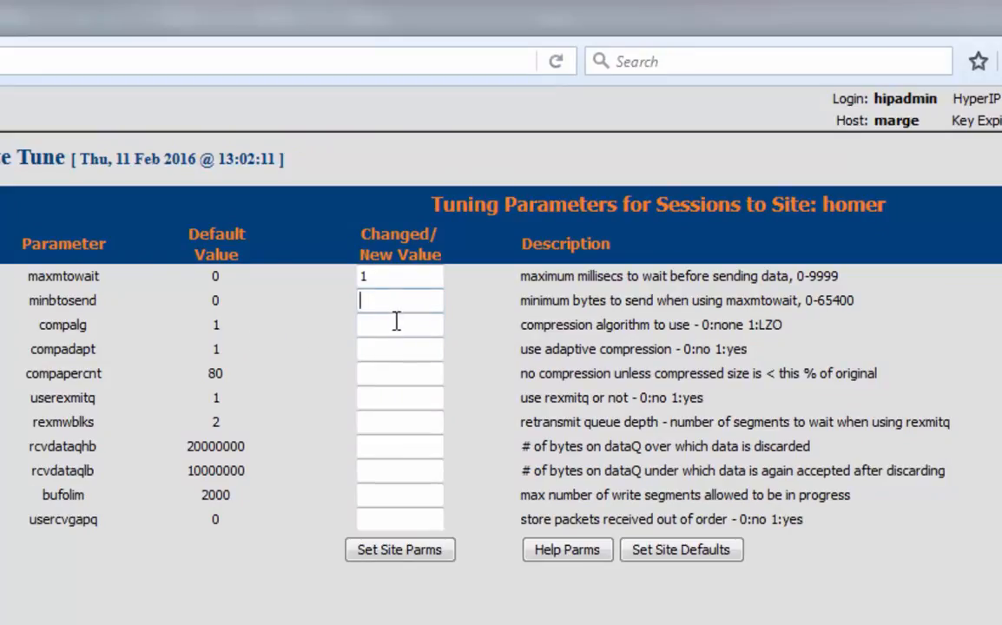
{"action": "type", "text": "6540"}
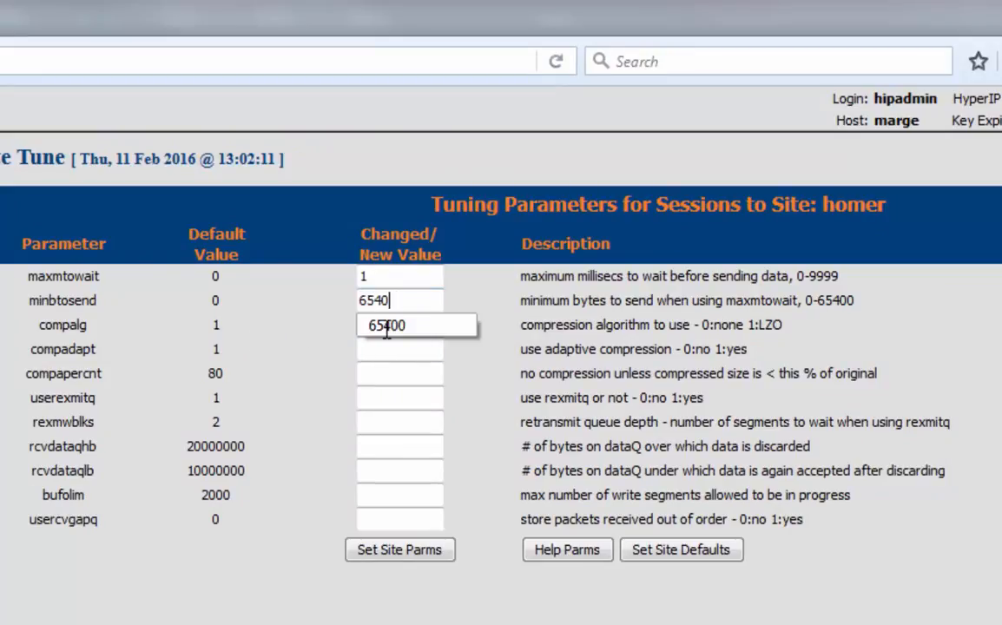
{"action": "type", "text": "0"}
{"action": "left_click", "coordinate": [313, 335]}
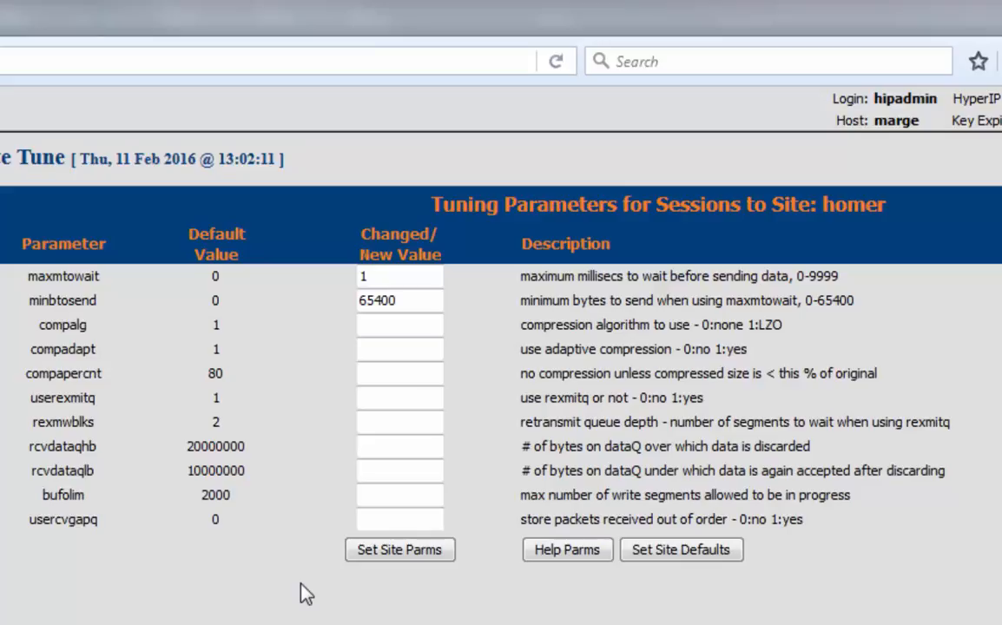
Step: Set bufolim to 10000 and submit the changed tuning parameters for site homer
{"action": "left_click", "coordinate": [382, 495]}
{"action": "type", "text": "10000"}
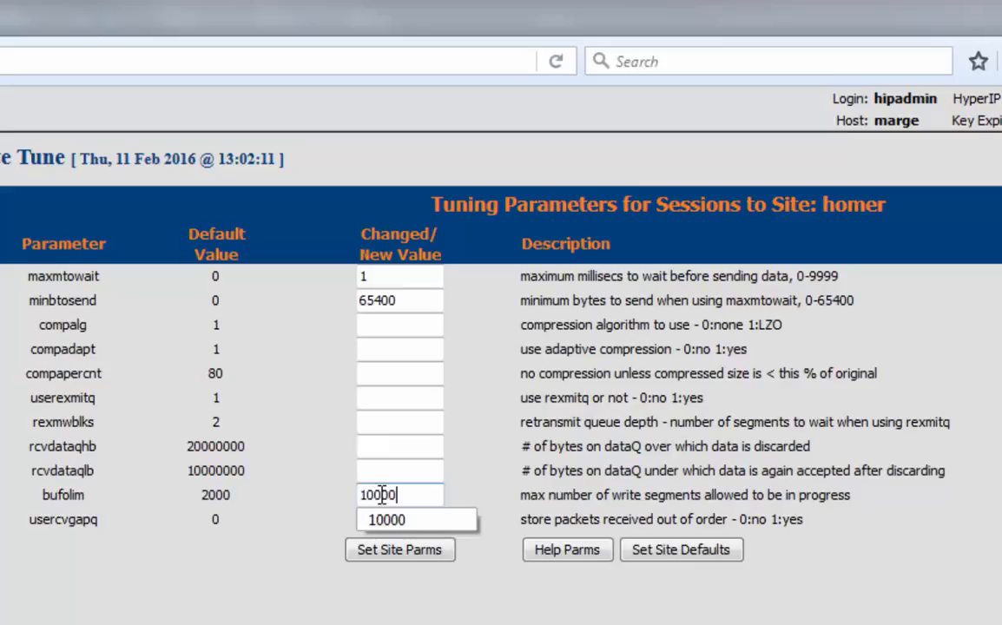
{"action": "left_click", "coordinate": [310, 527]}
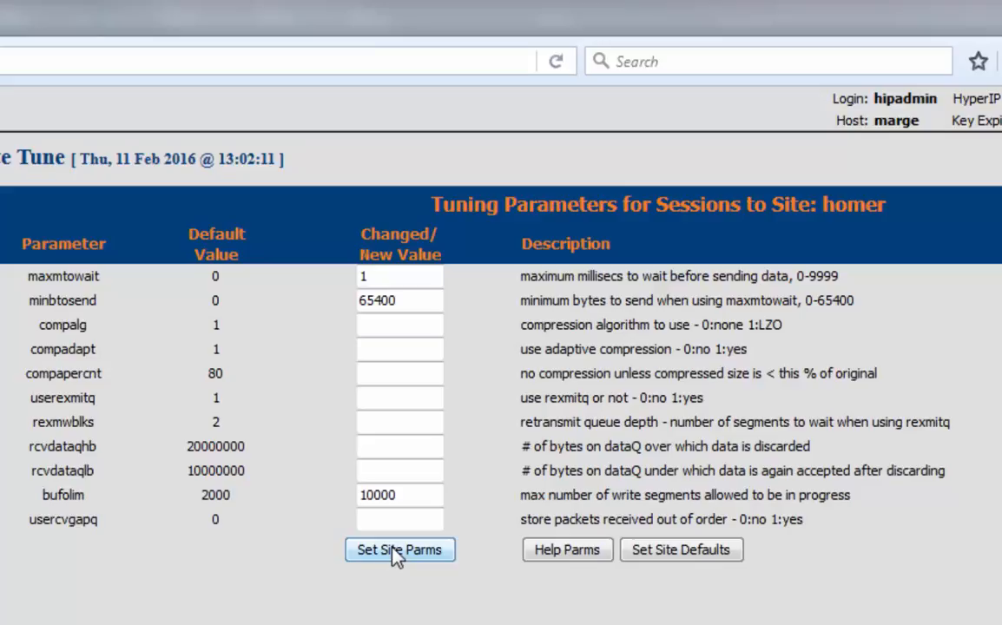
{"action": "left_click", "coordinate": [395, 552]}
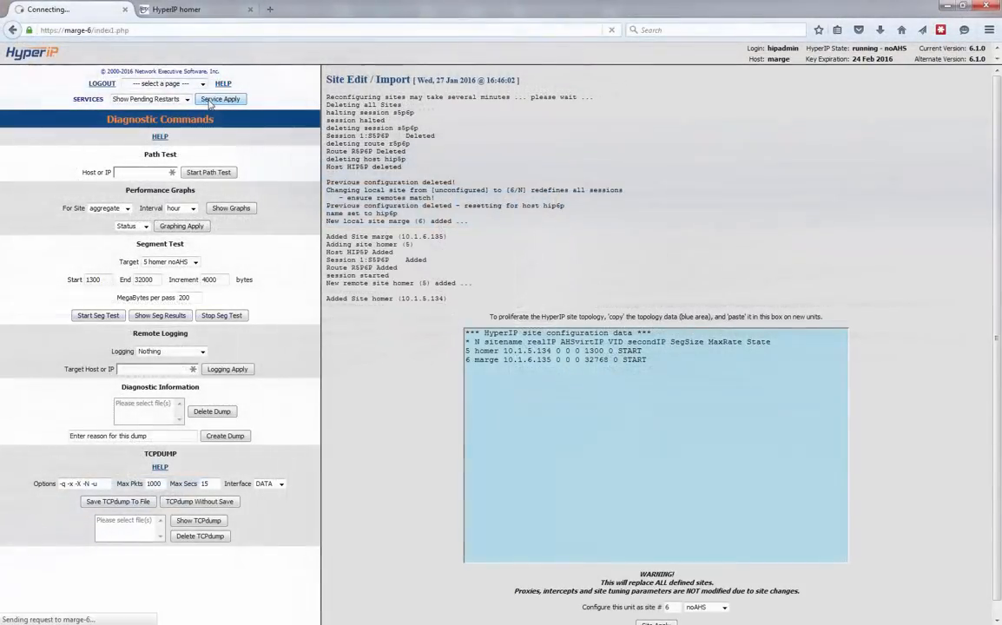
Step: Run the Show Pending Restarts service on marge
{"action": "left_click", "coordinate": [211, 100]}
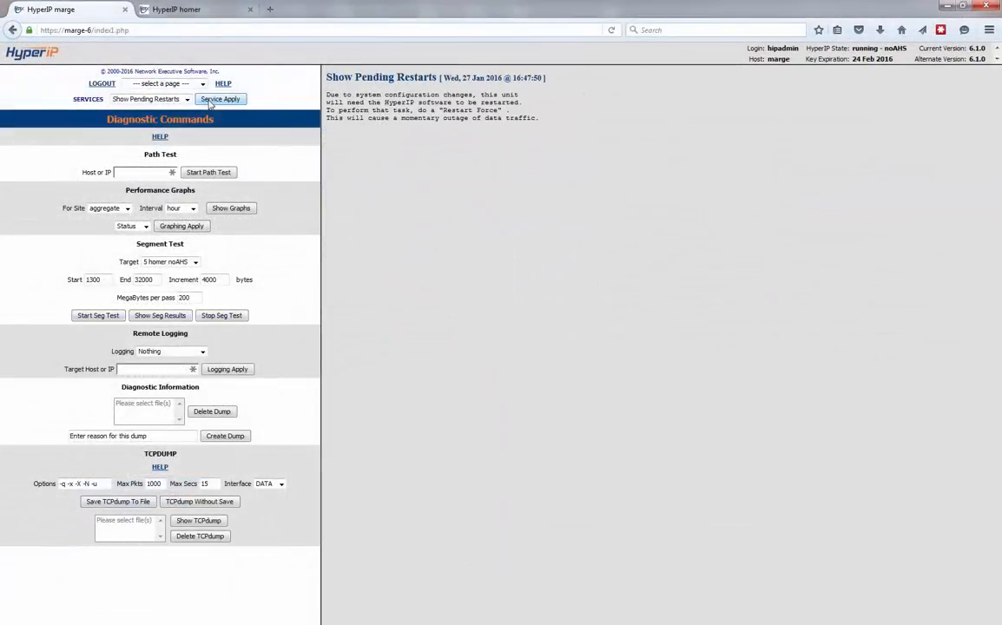